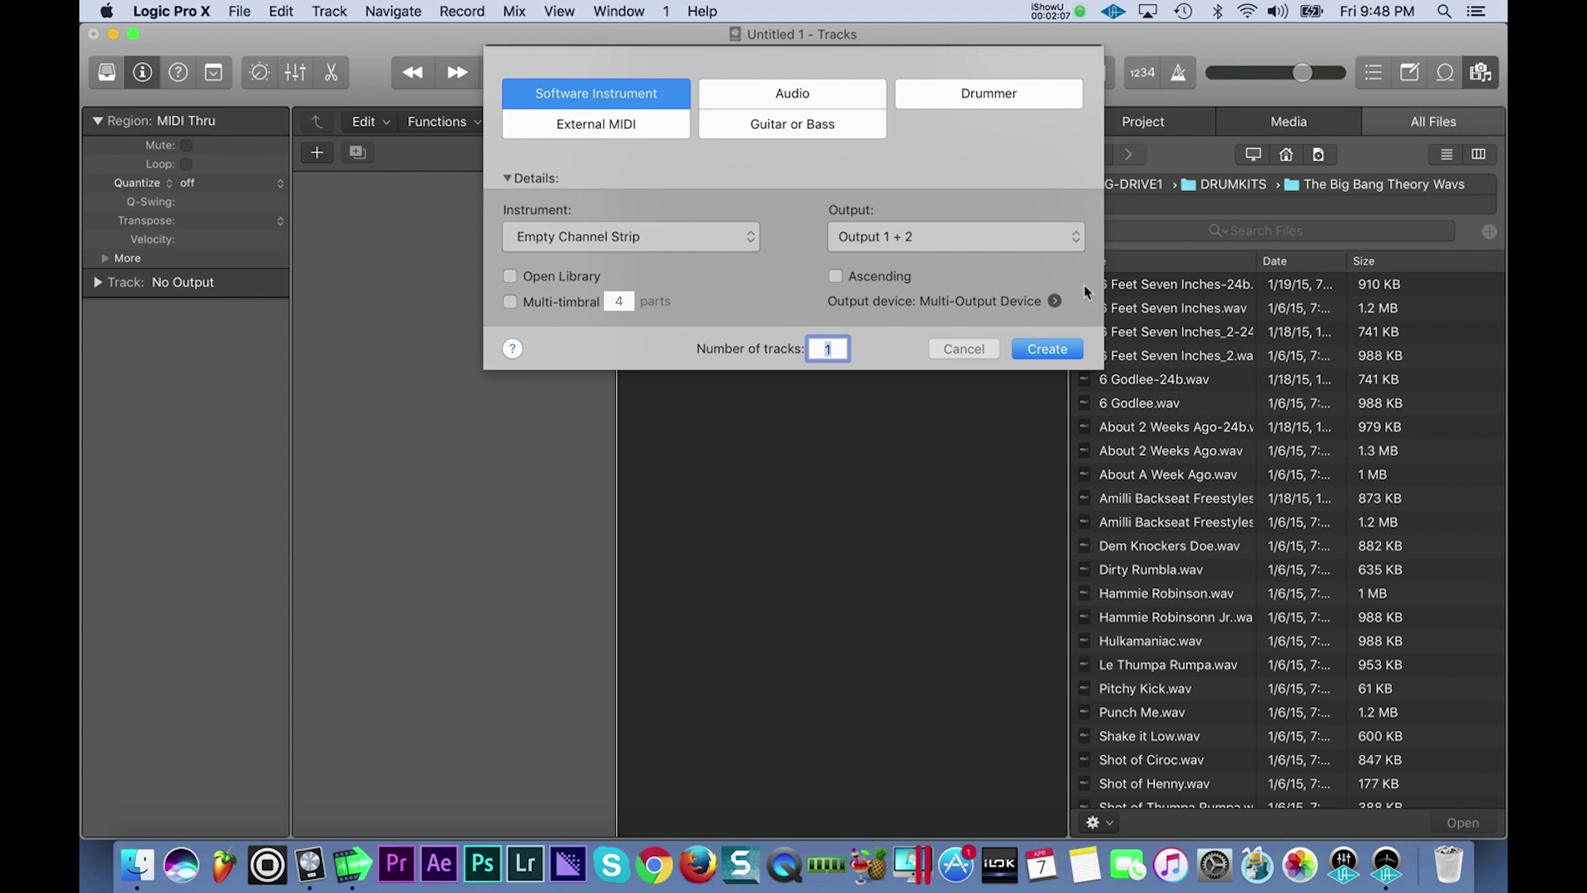
- Create software instrument track Inst 1 and load the EXS24 (Sampler) in Mono onto it
click(1046, 349)
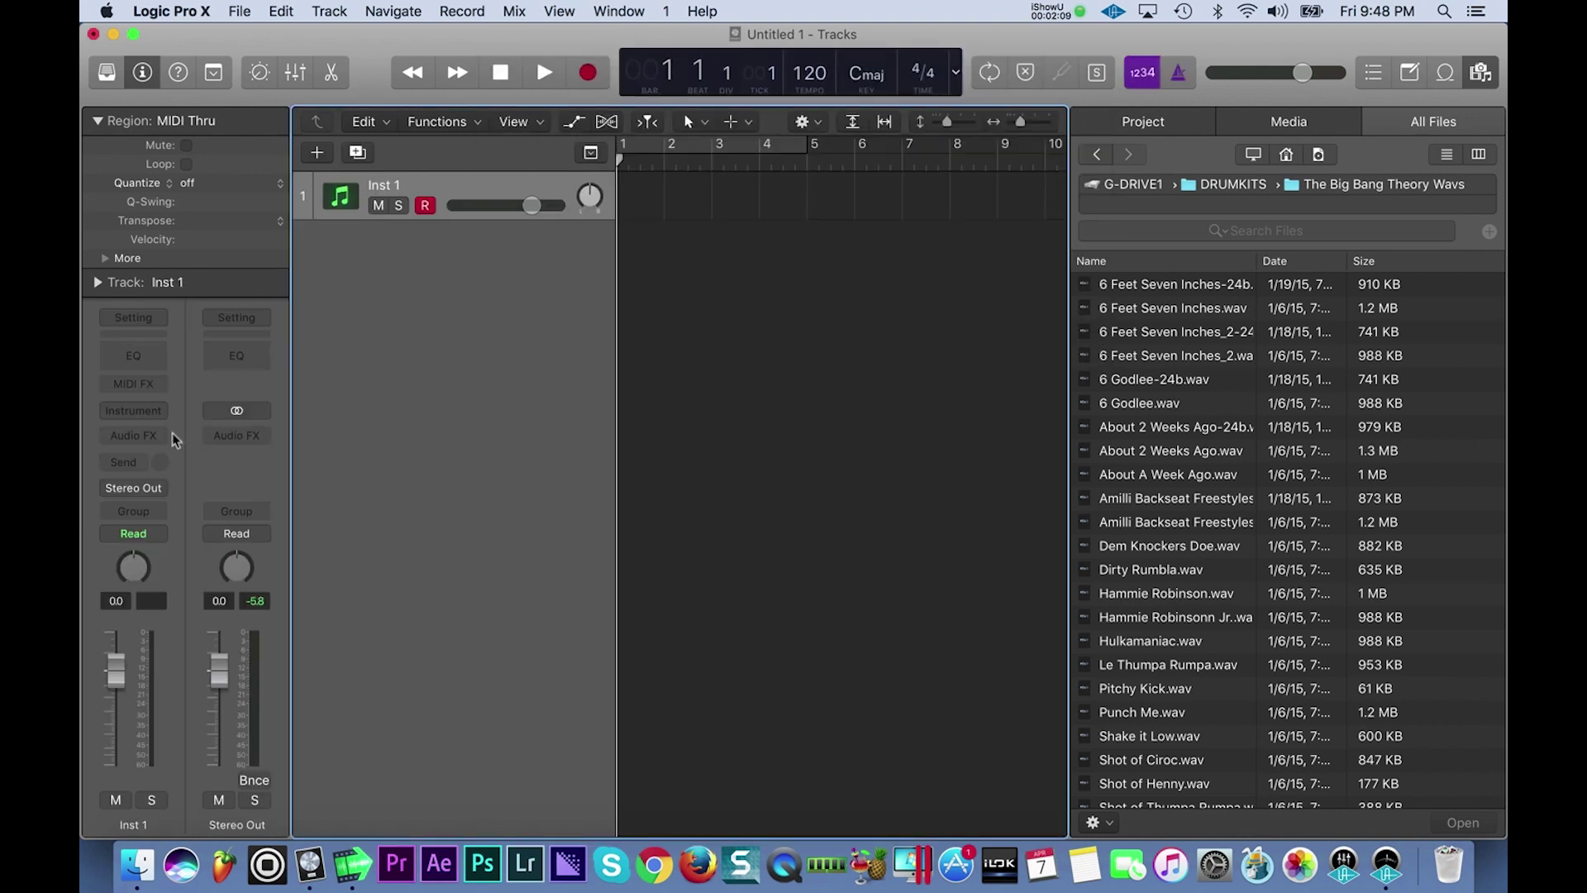
click(153, 407)
mouse_move(192, 453)
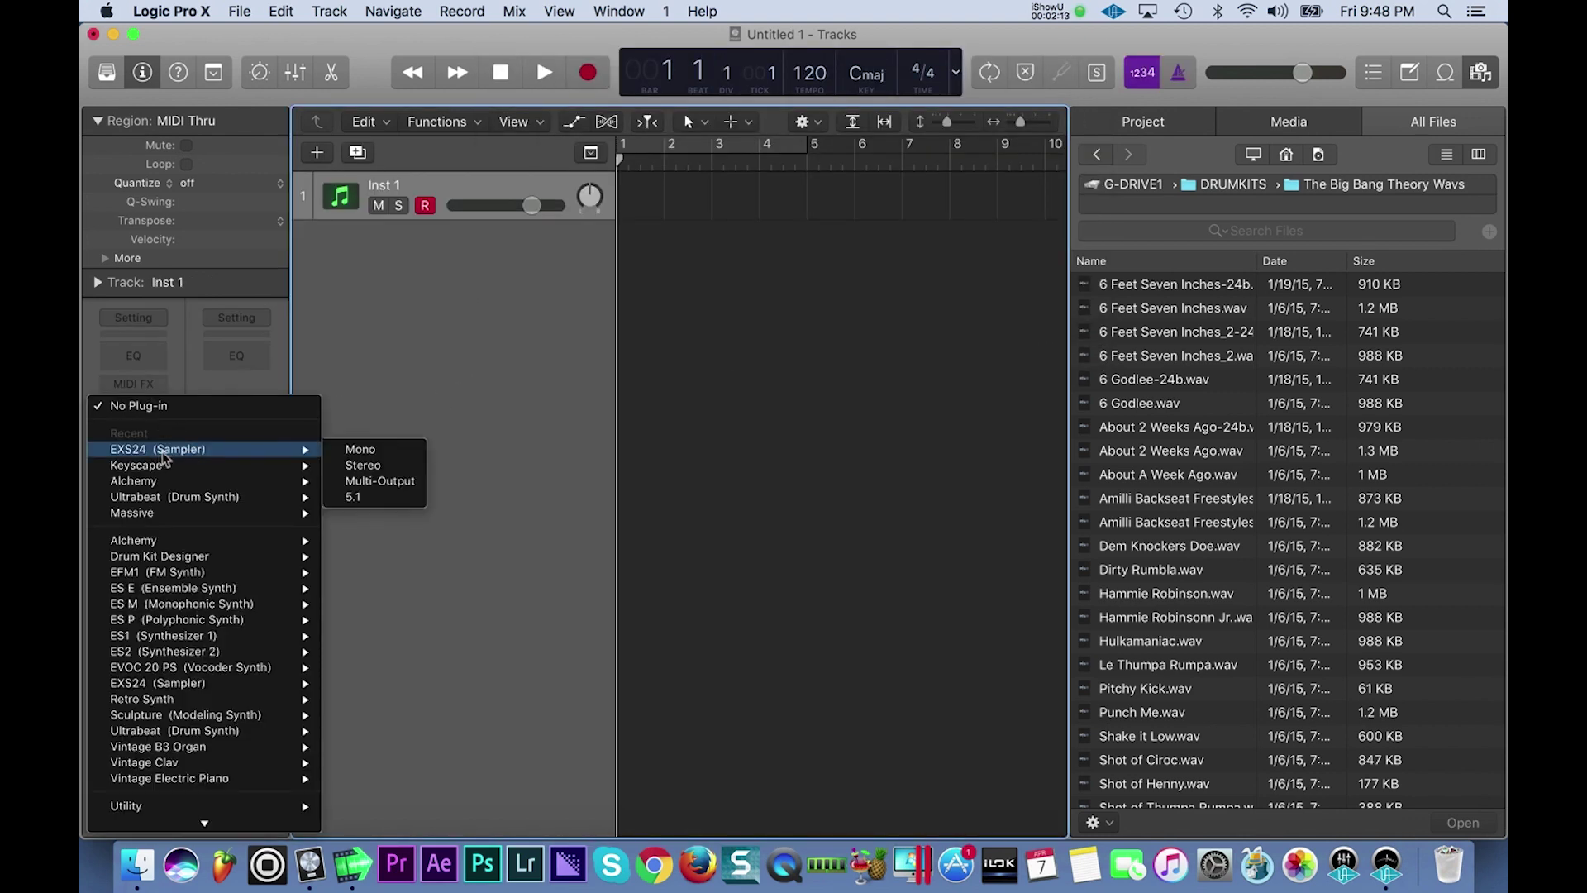
mouse_move(203, 687)
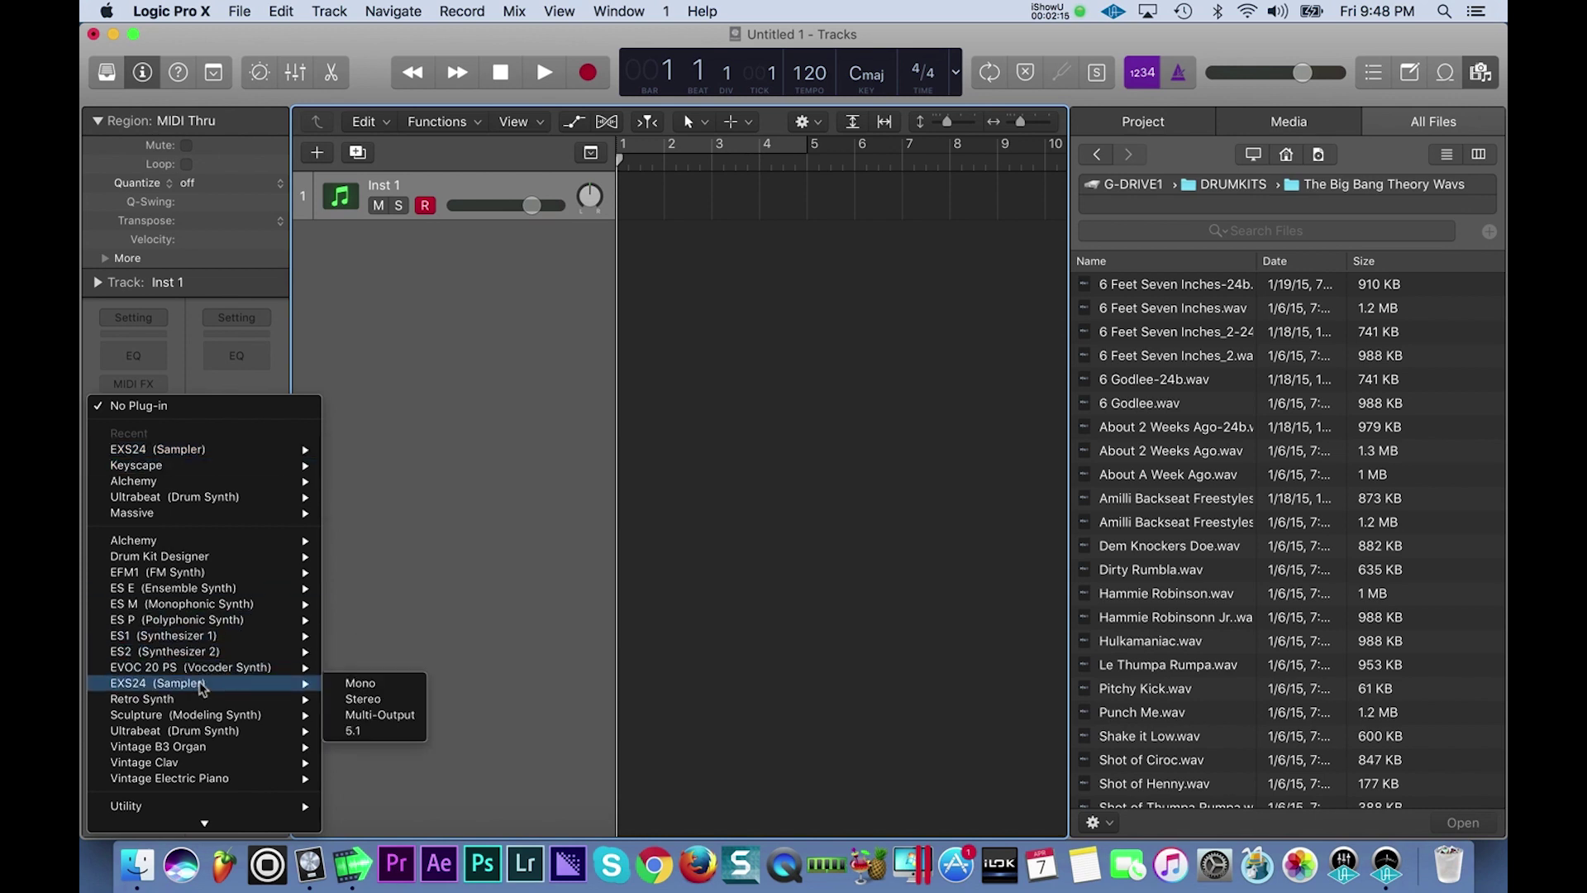
click(382, 686)
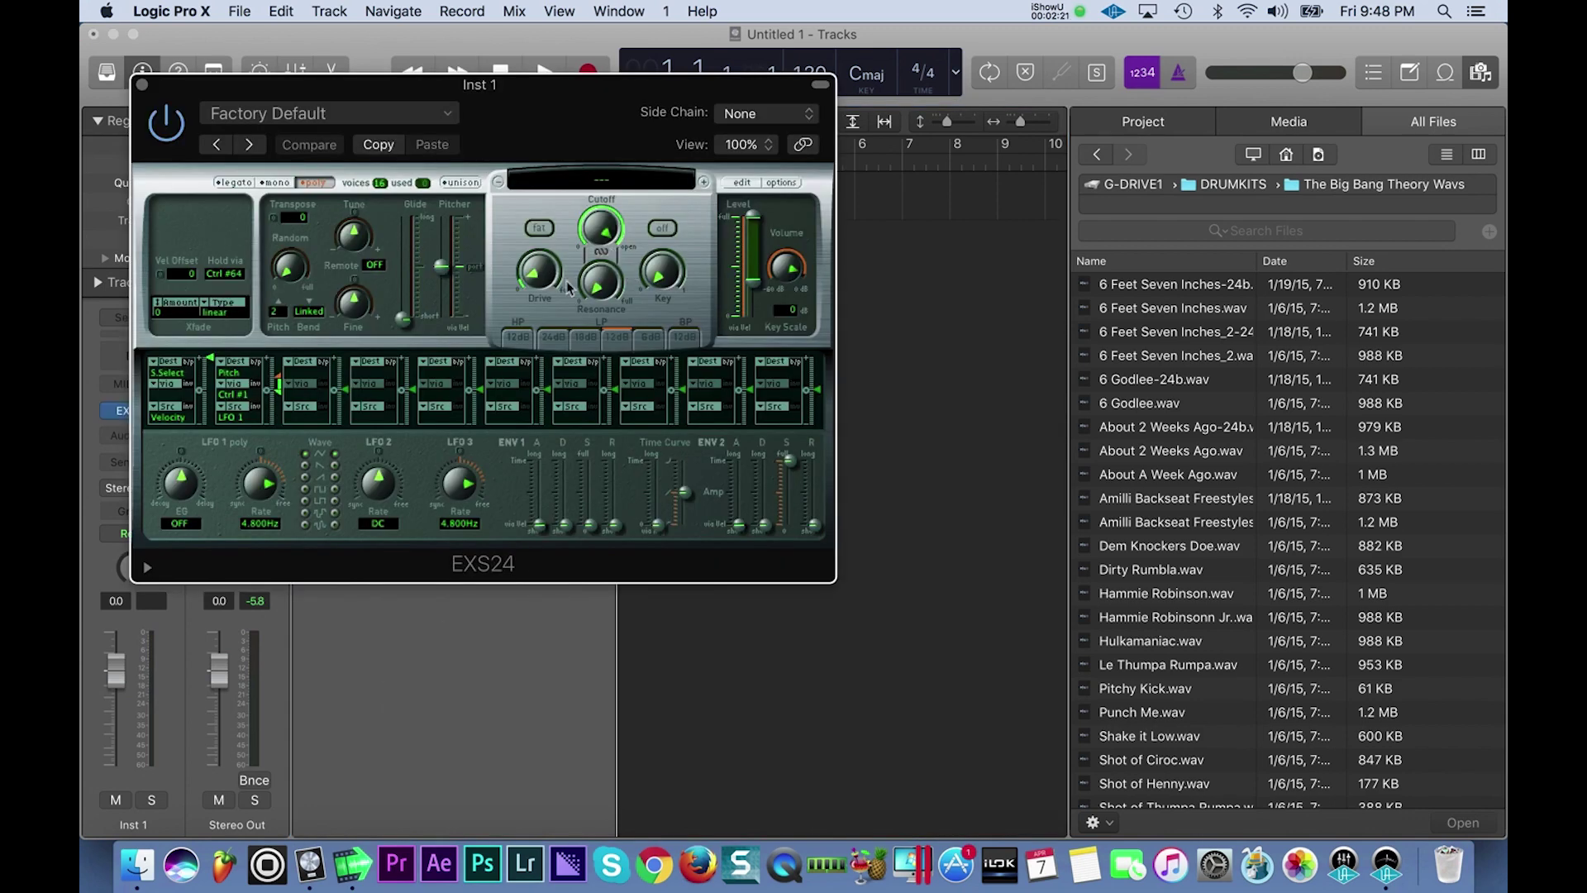
drag(577, 116, 640, 295)
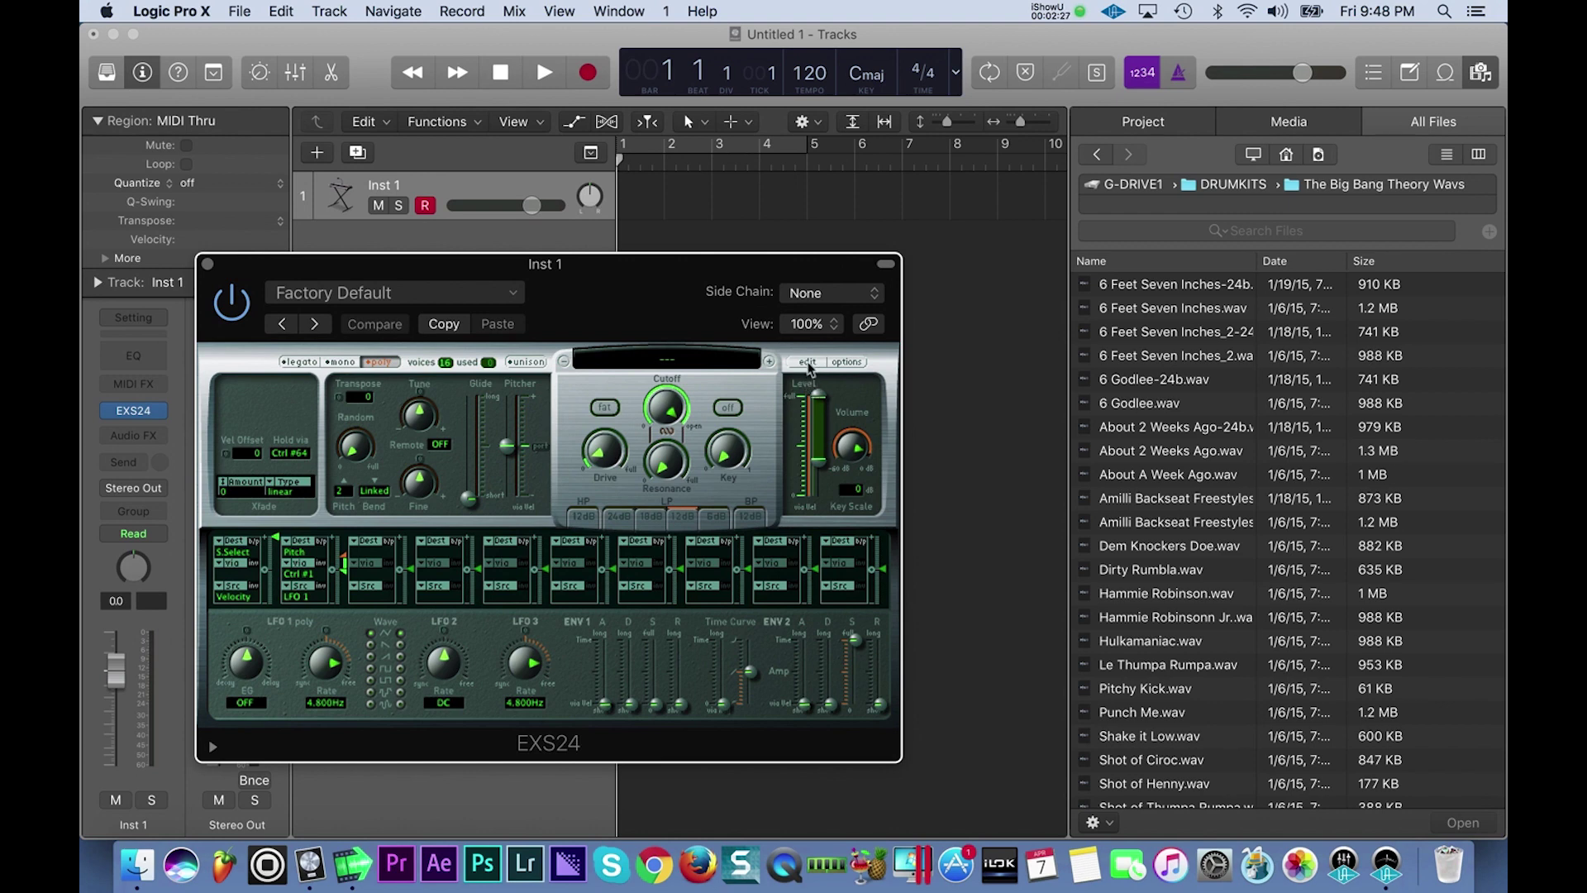
- In Preferences > Advanced Tools, enable Show Advanced Tools and every additional option
click(184, 12)
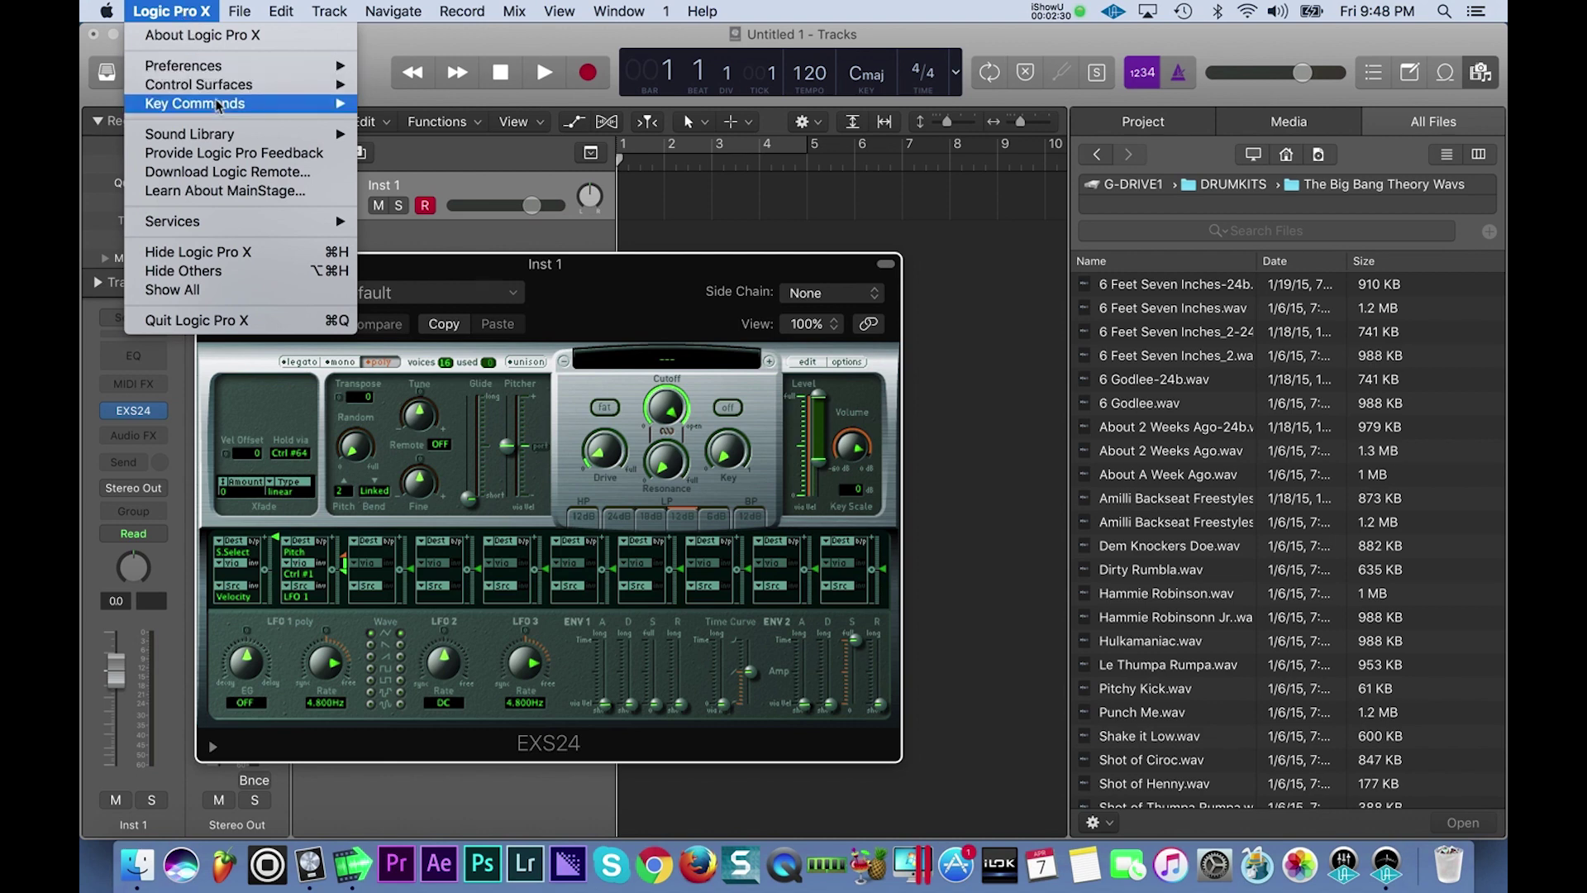
mouse_move(212, 71)
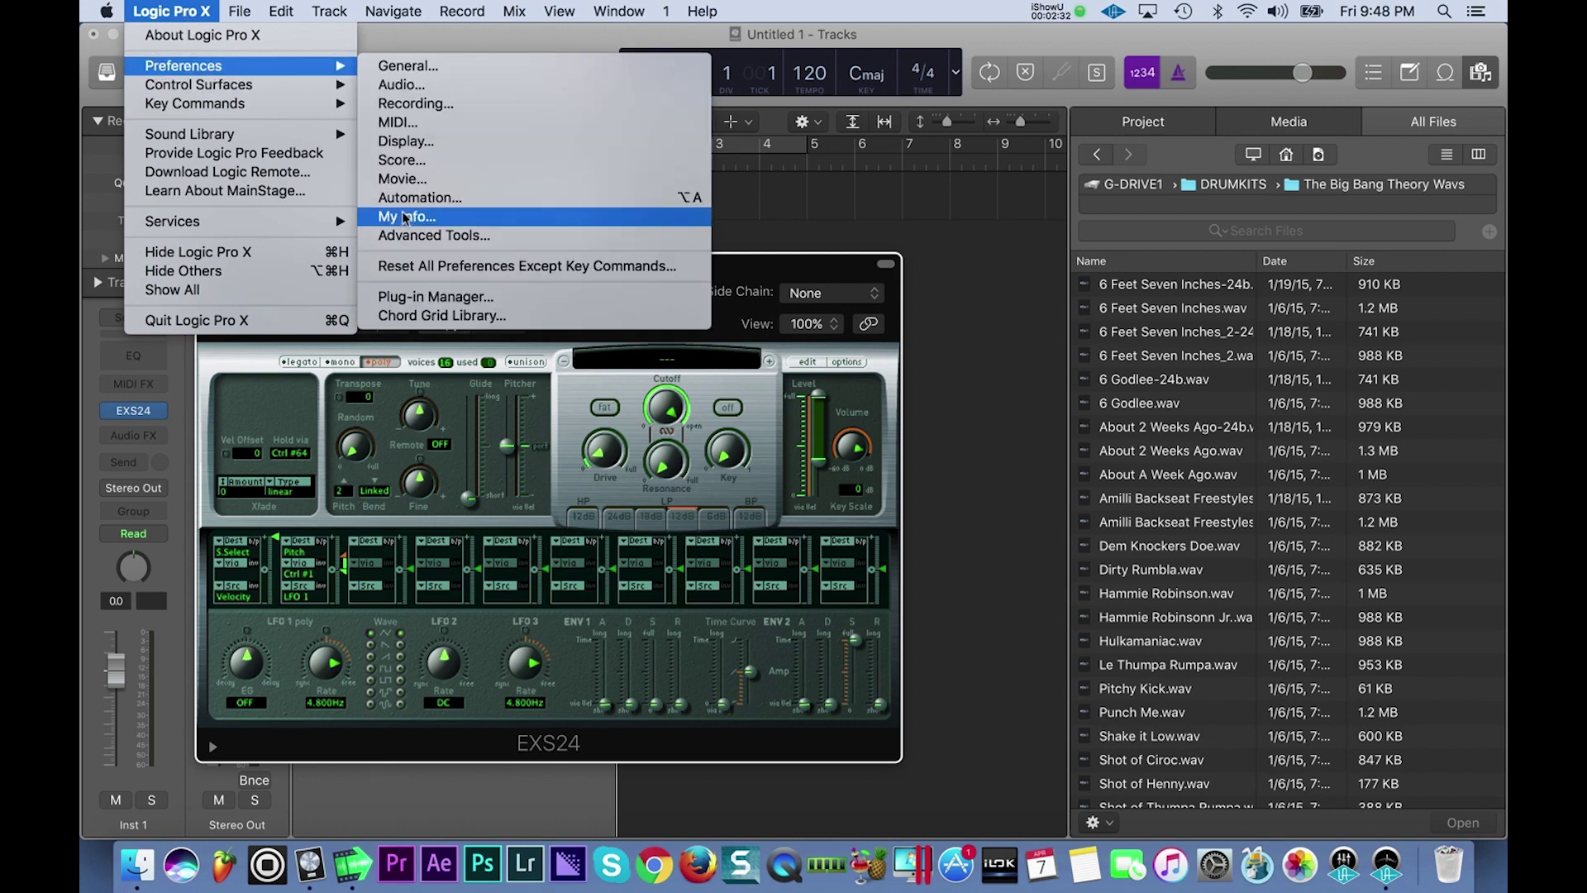
click(409, 235)
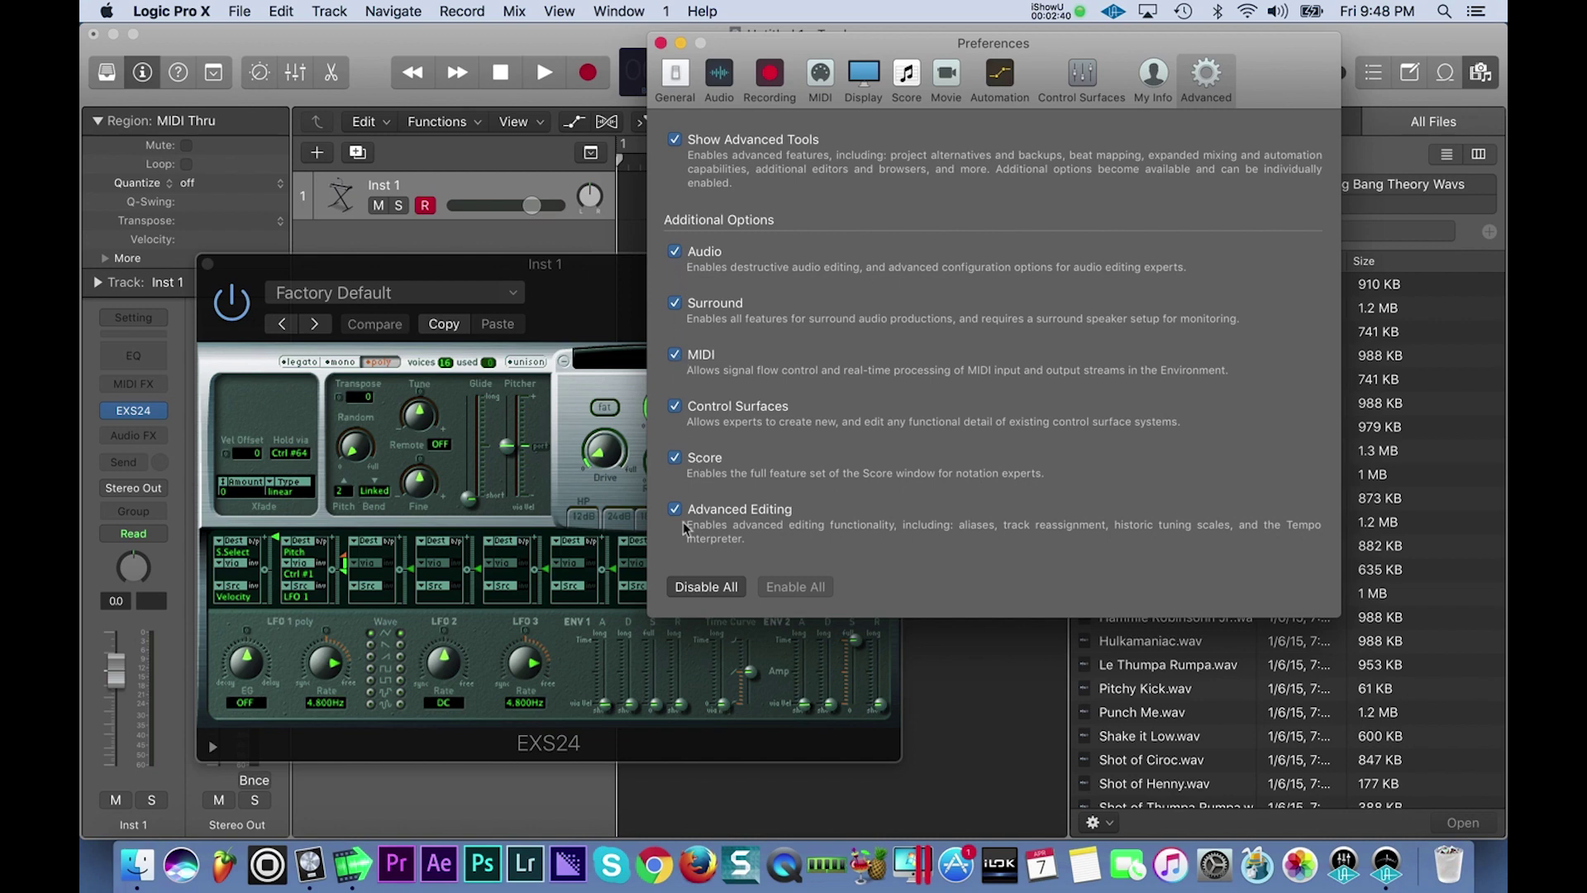
- Close Preferences, place the EXS24 Instrument Editor beside the file browser, and drag in 6 Godlee.wav
click(661, 43)
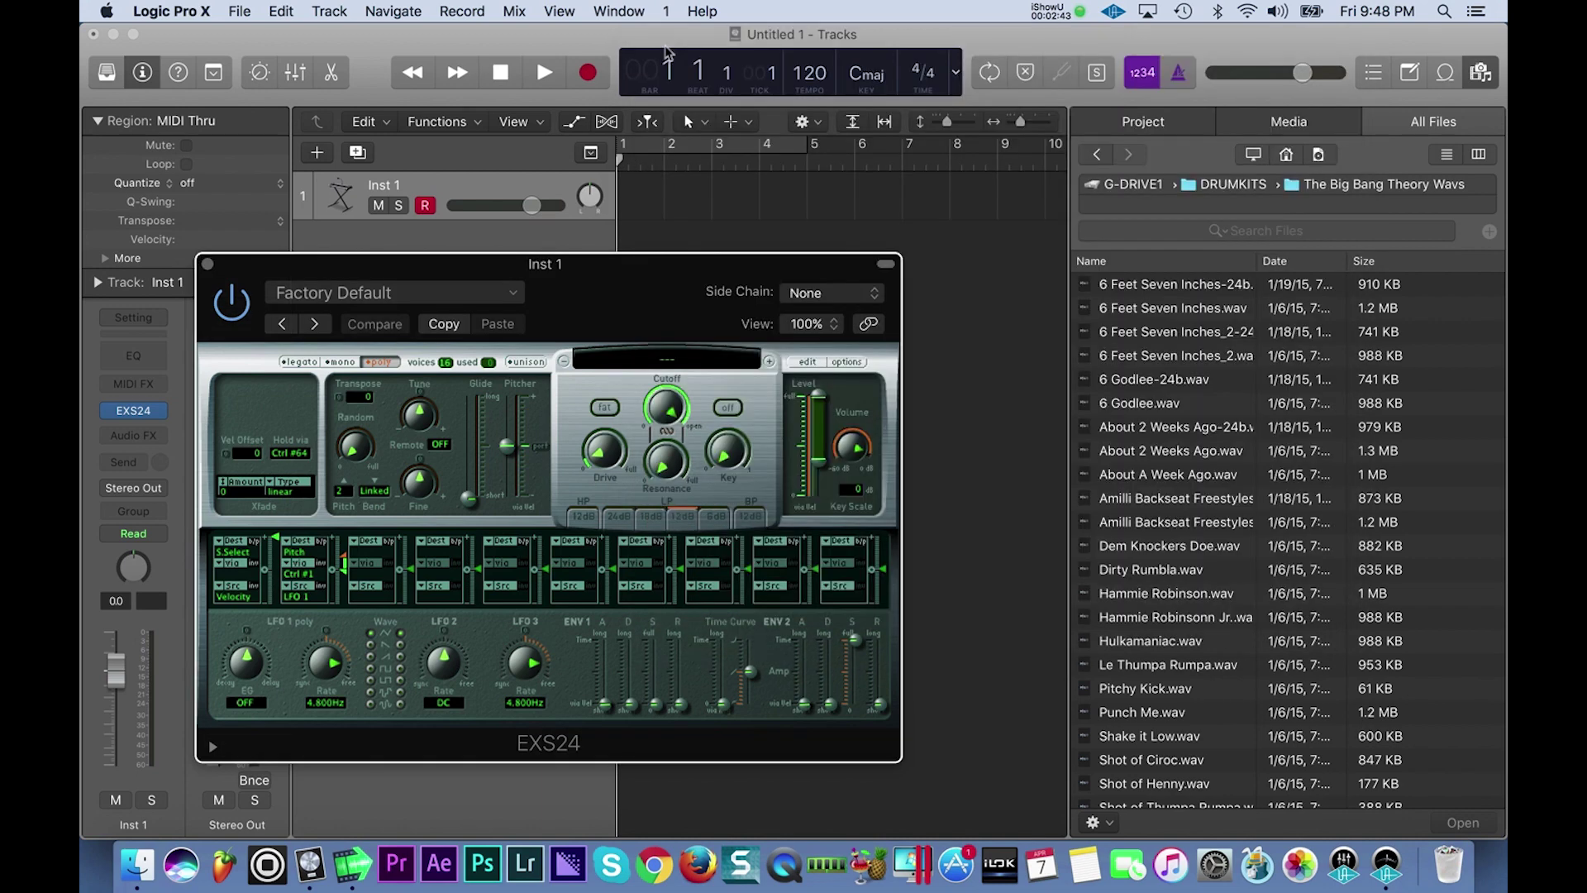
click(808, 363)
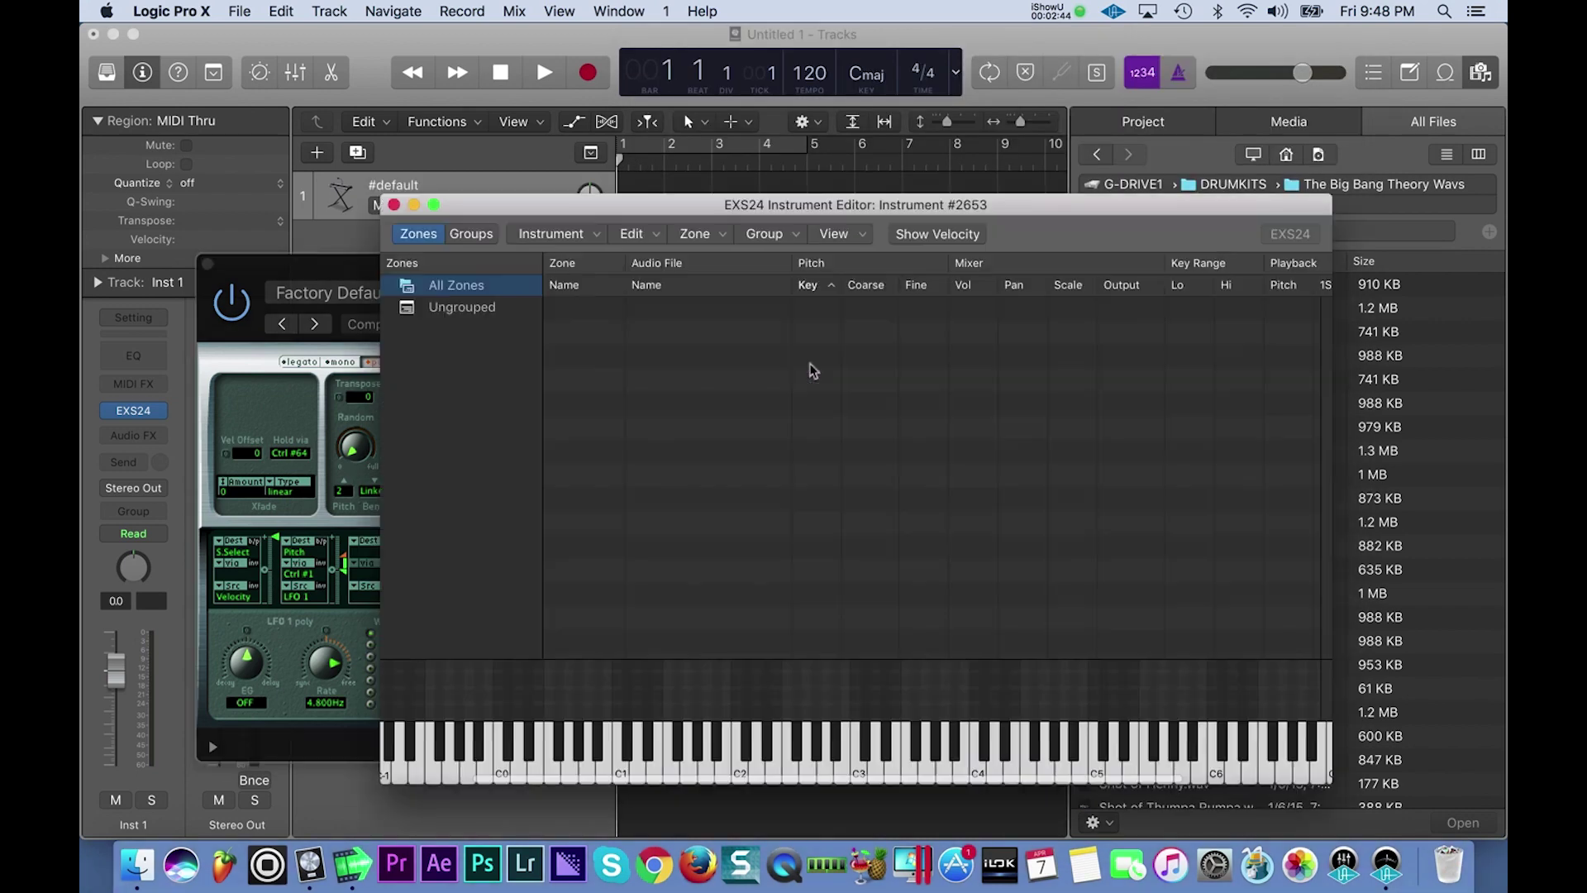
drag(901, 214, 626, 172)
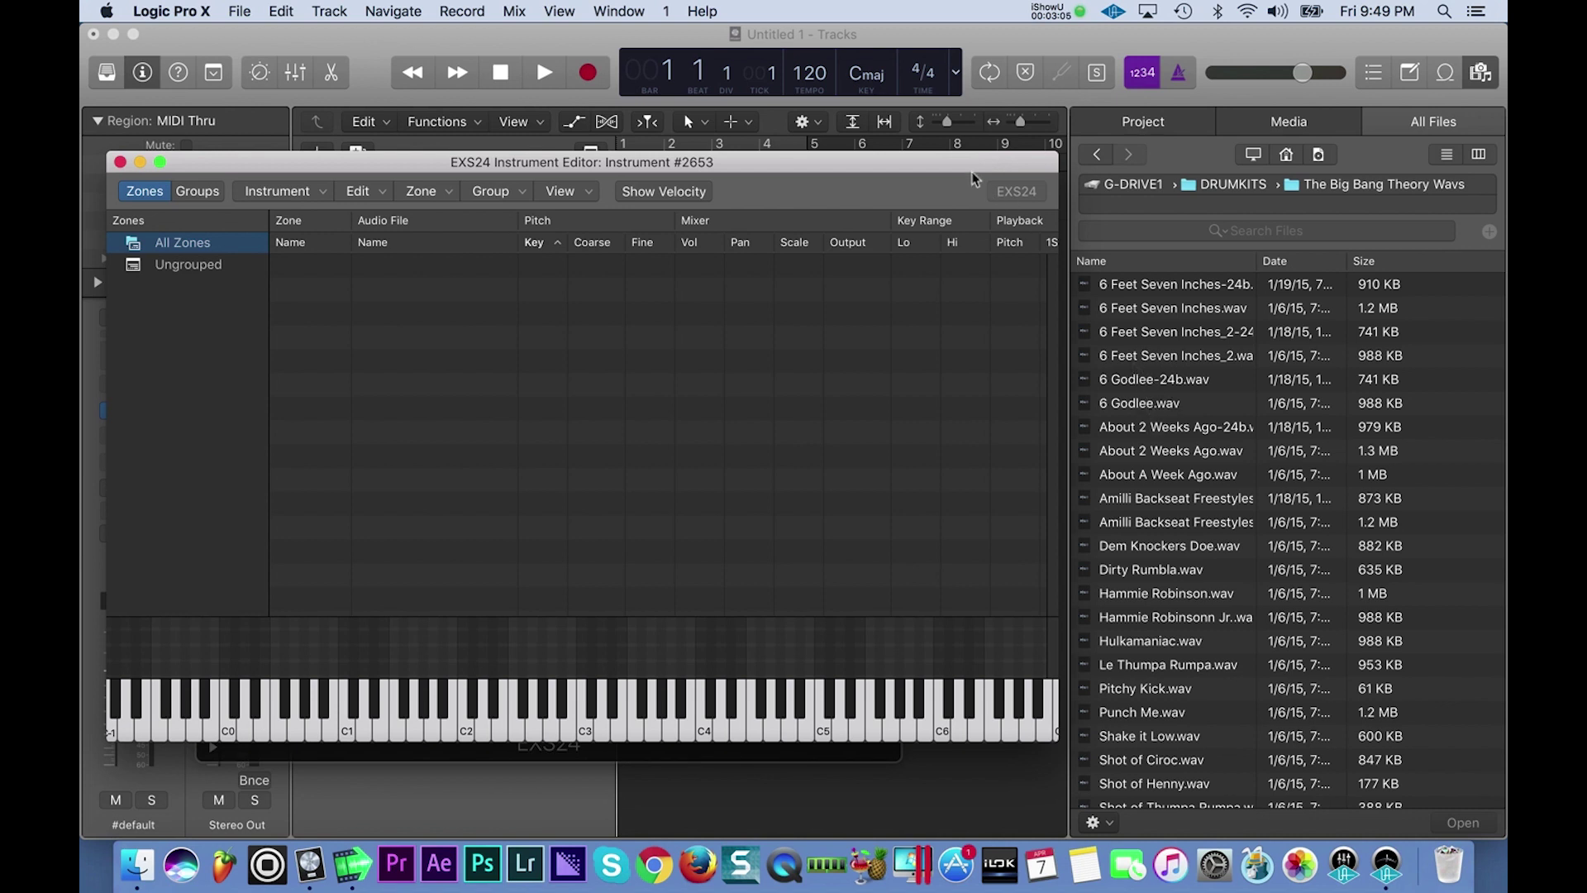
drag(970, 172, 878, 172)
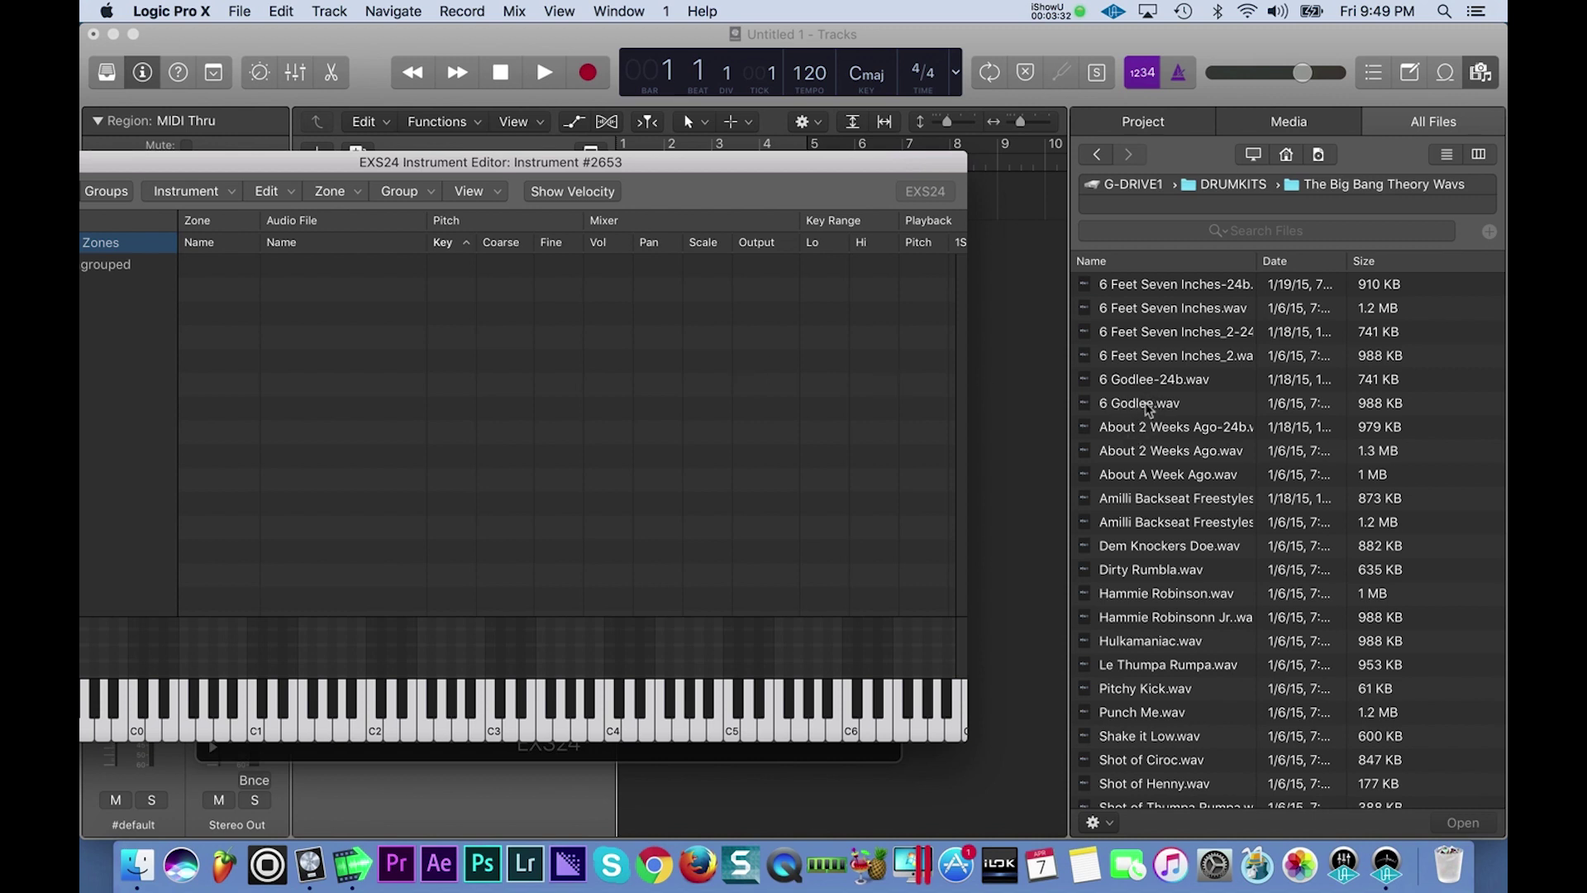
drag(1143, 410, 1003, 288)
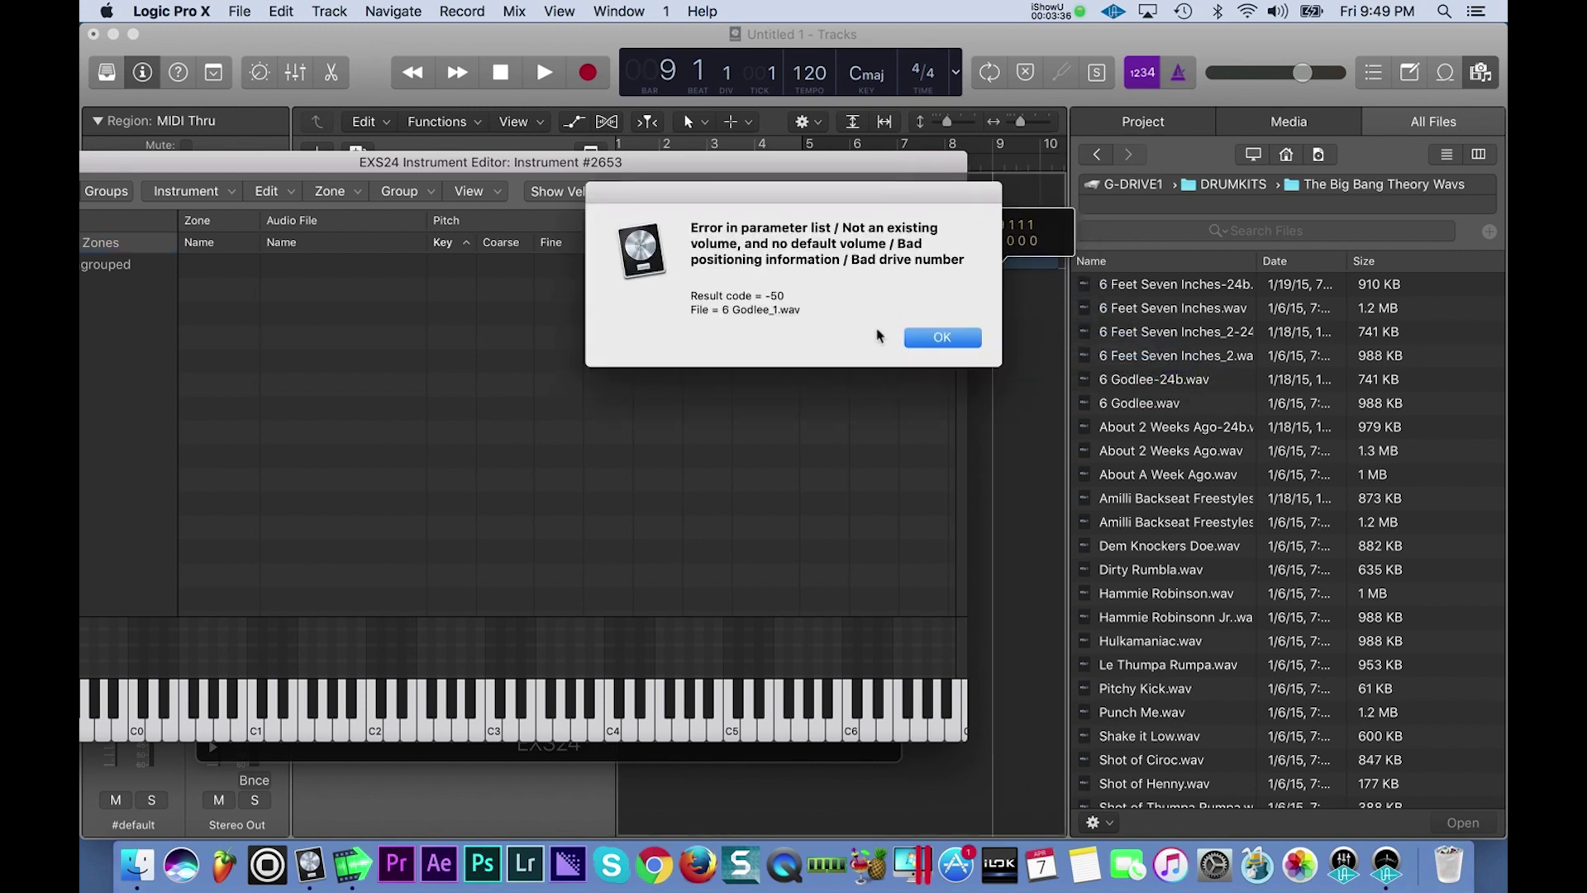
- Dismiss the -50 error, delete the wrong 6 Godlee zone, and add 6 Godlee-24b.wav as Zone #1
click(943, 339)
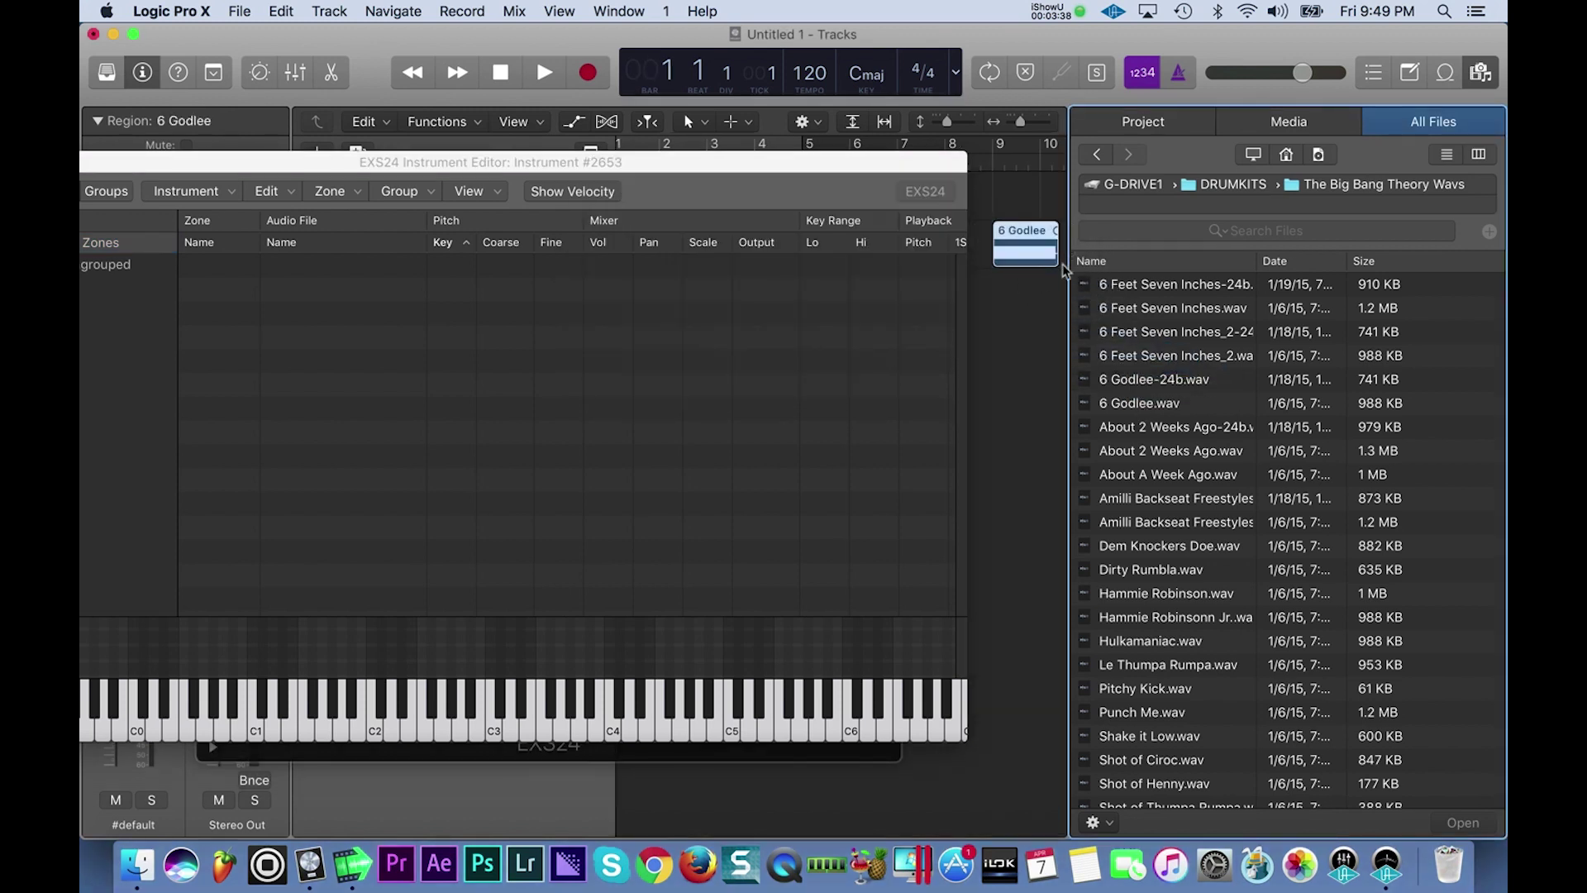
drag(1031, 261, 913, 373)
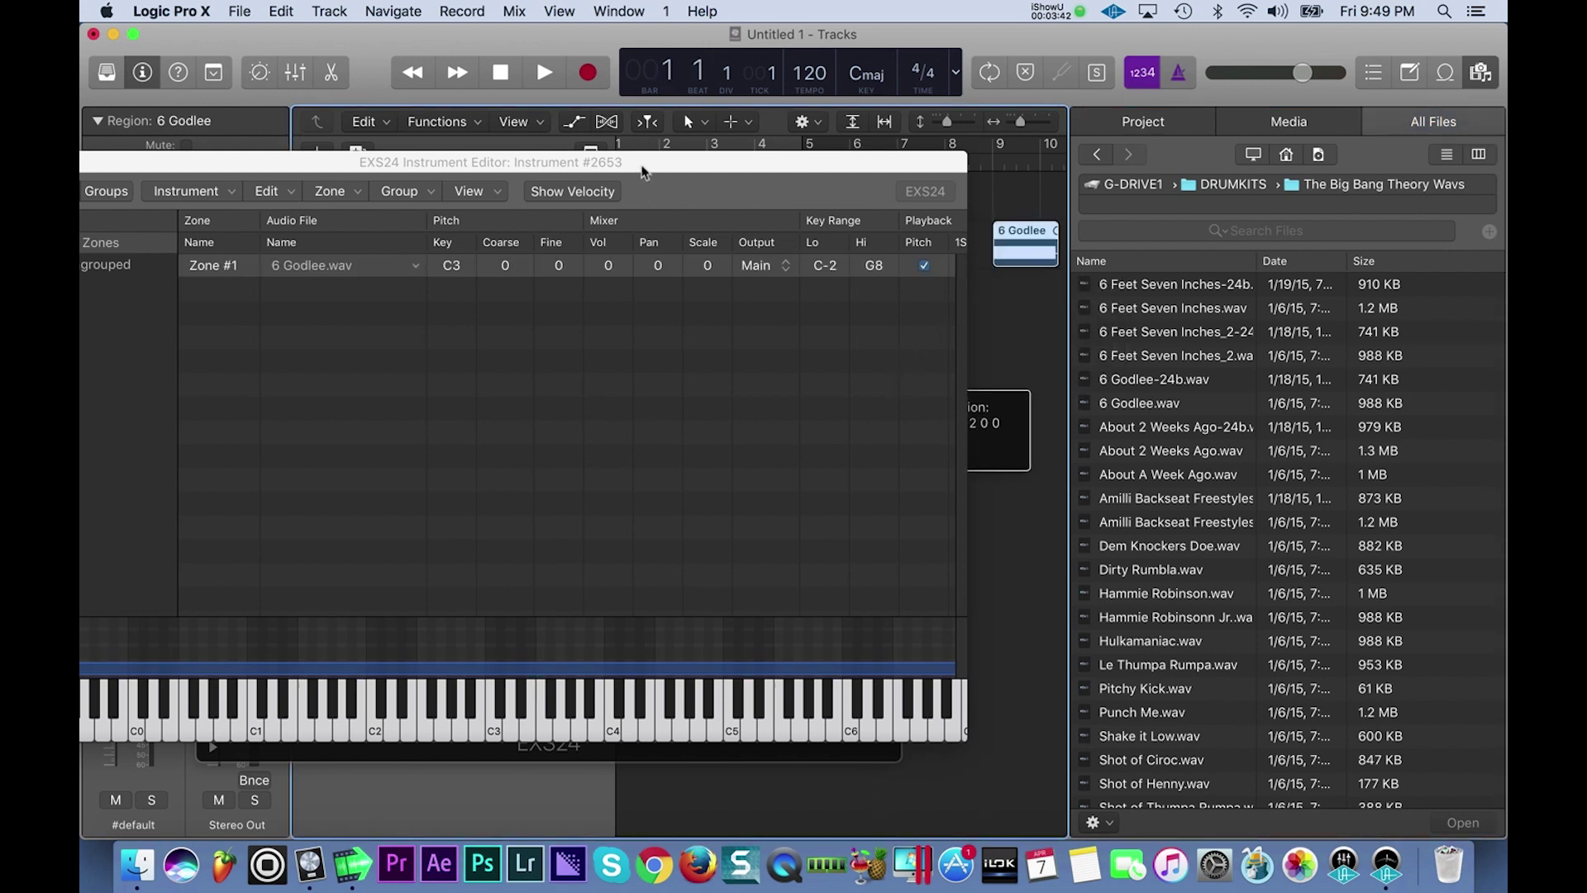
drag(643, 165, 757, 165)
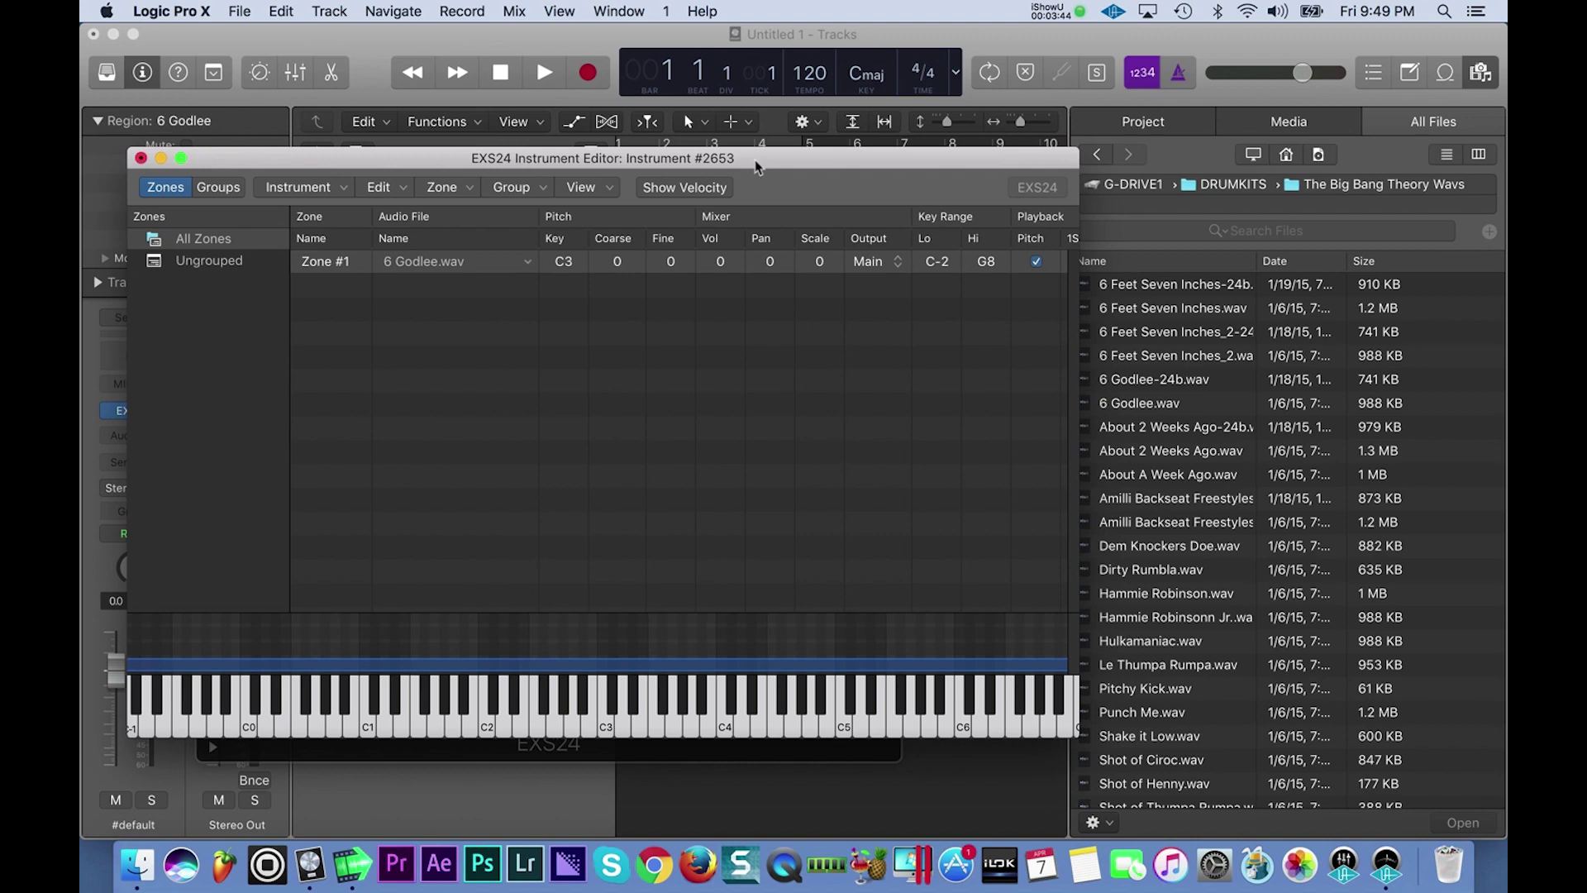
key(Delete)
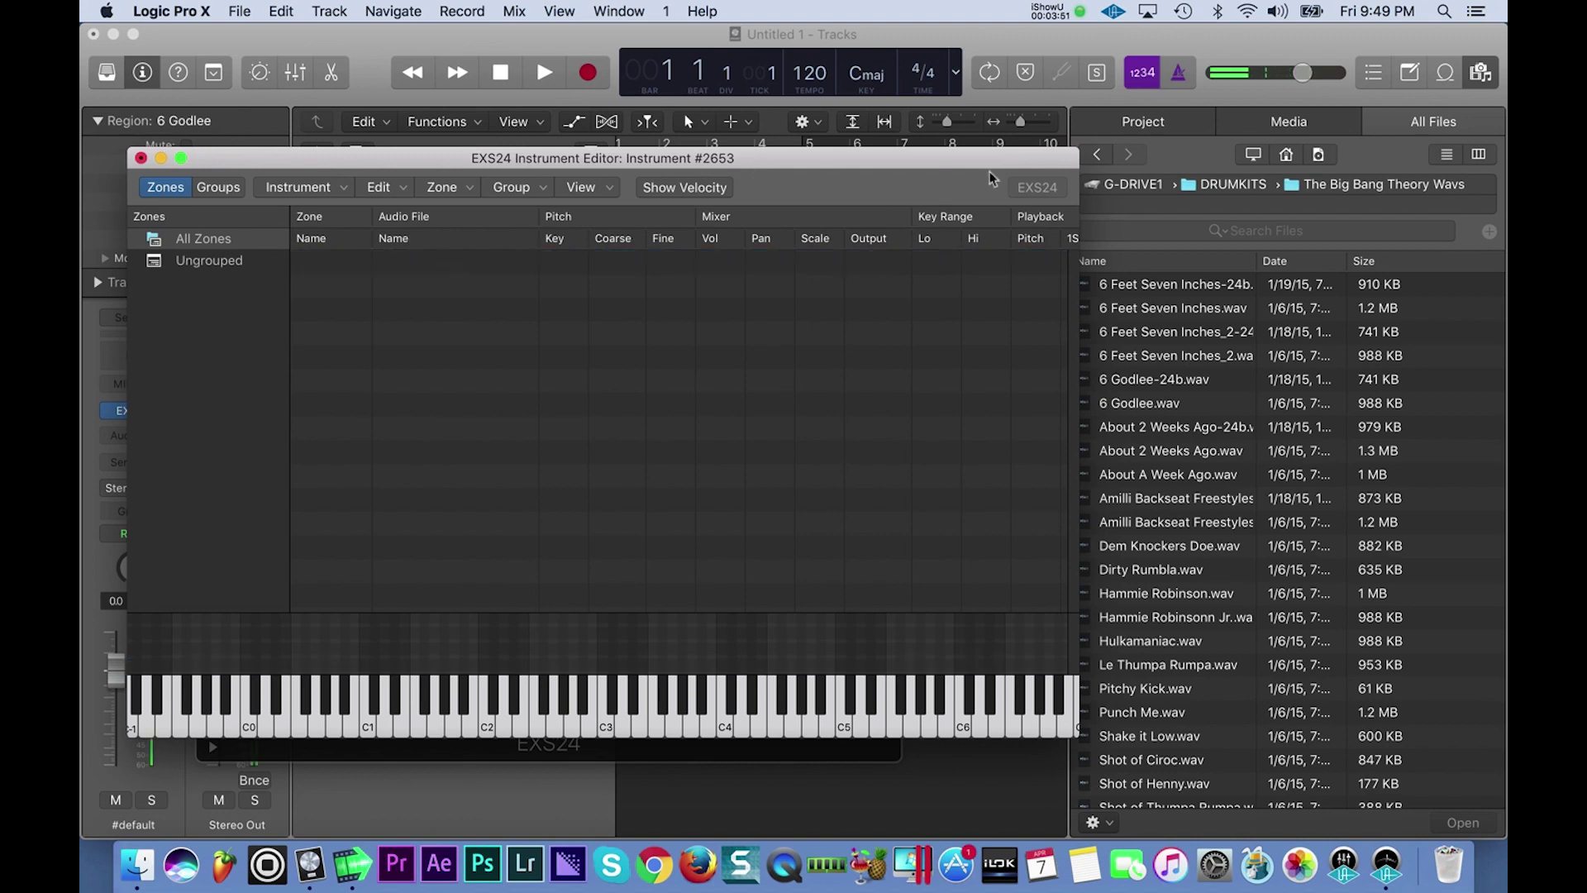
drag(961, 163, 809, 297)
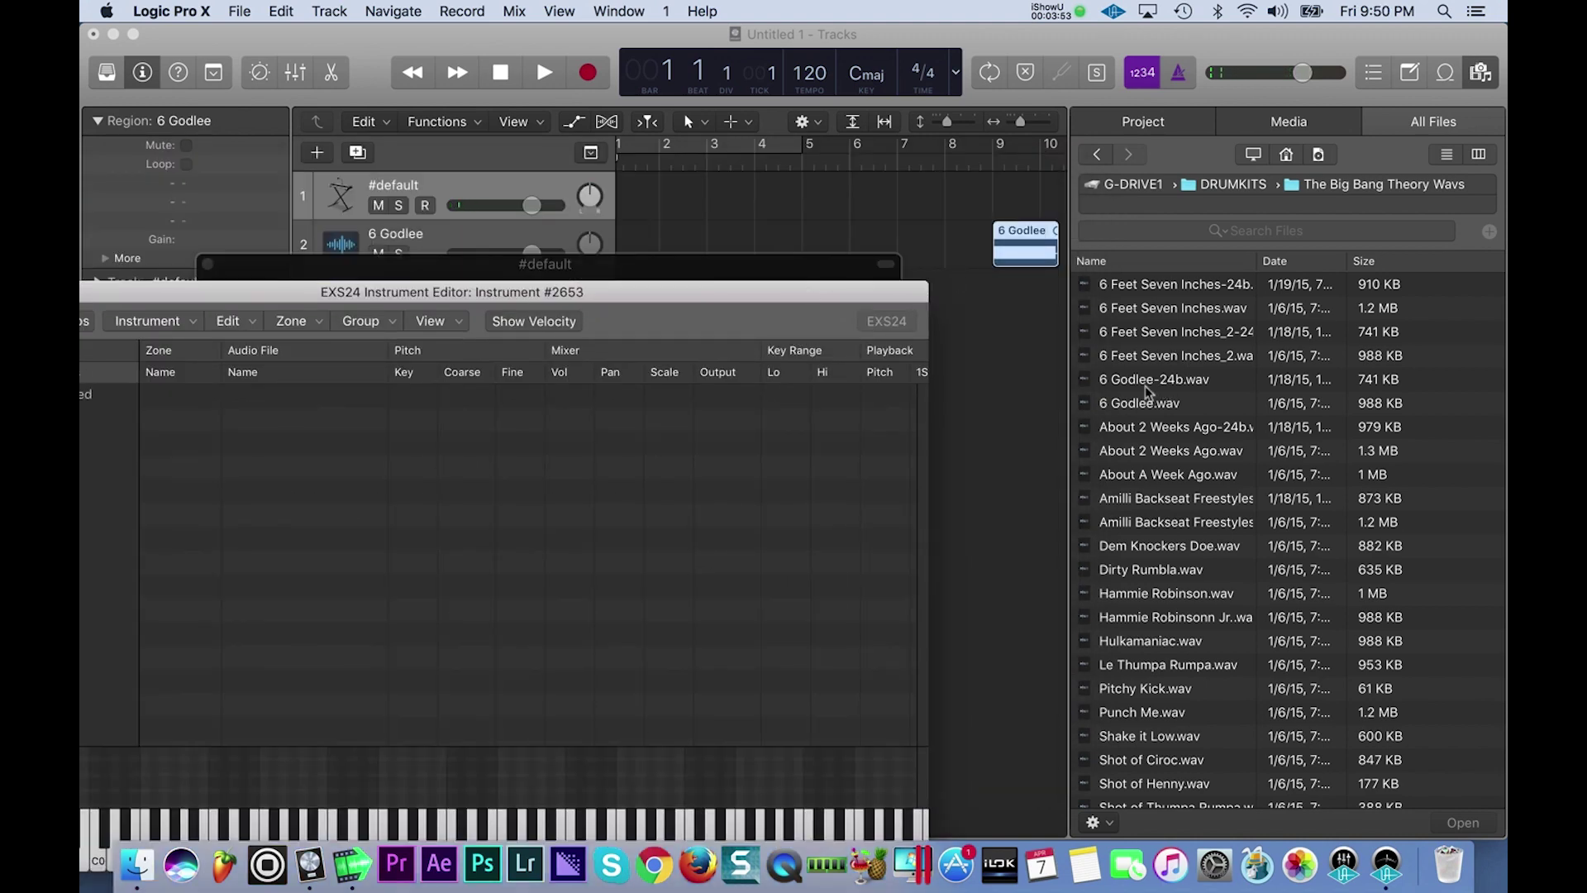
drag(1153, 379, 750, 471)
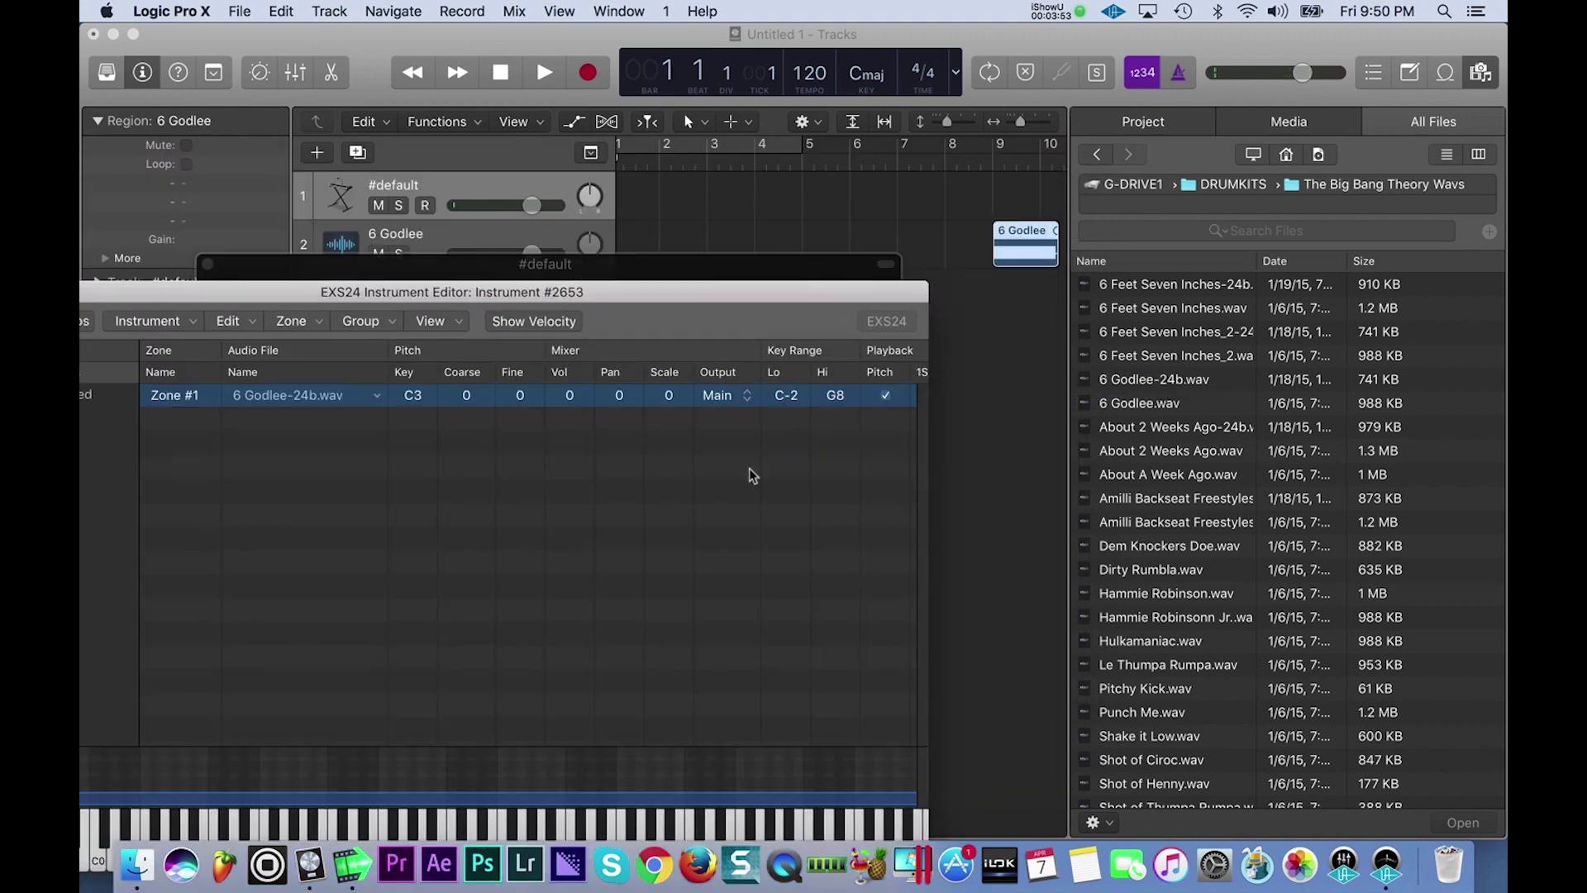
click(1029, 269)
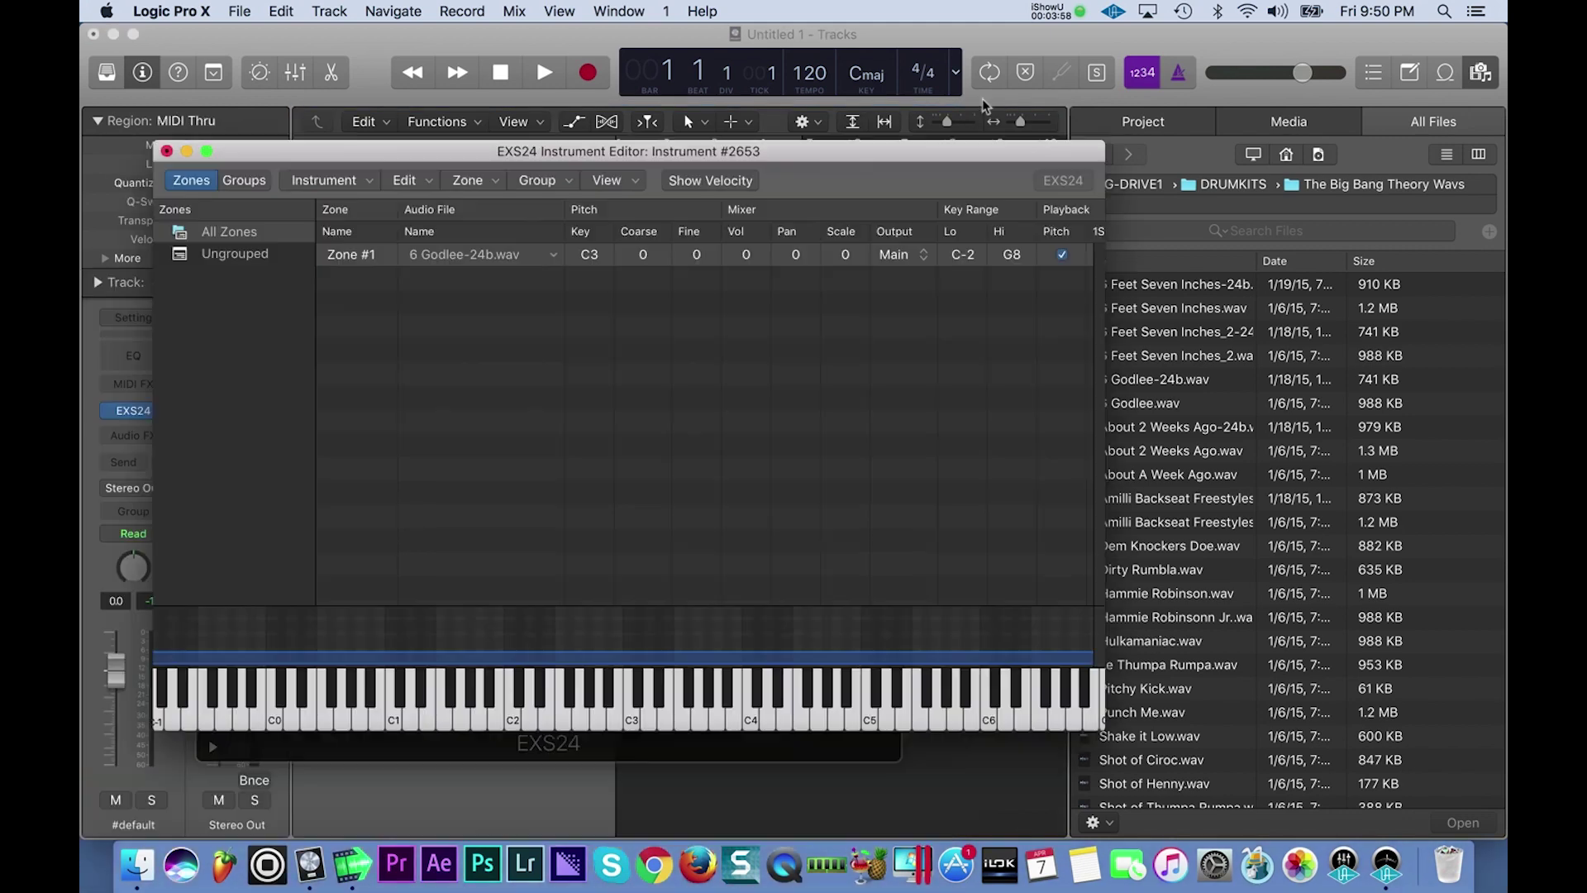
- Audition the loaded 808 sample on the editor keyboard at C3, C4 and C5
drag(731, 298, 974, 104)
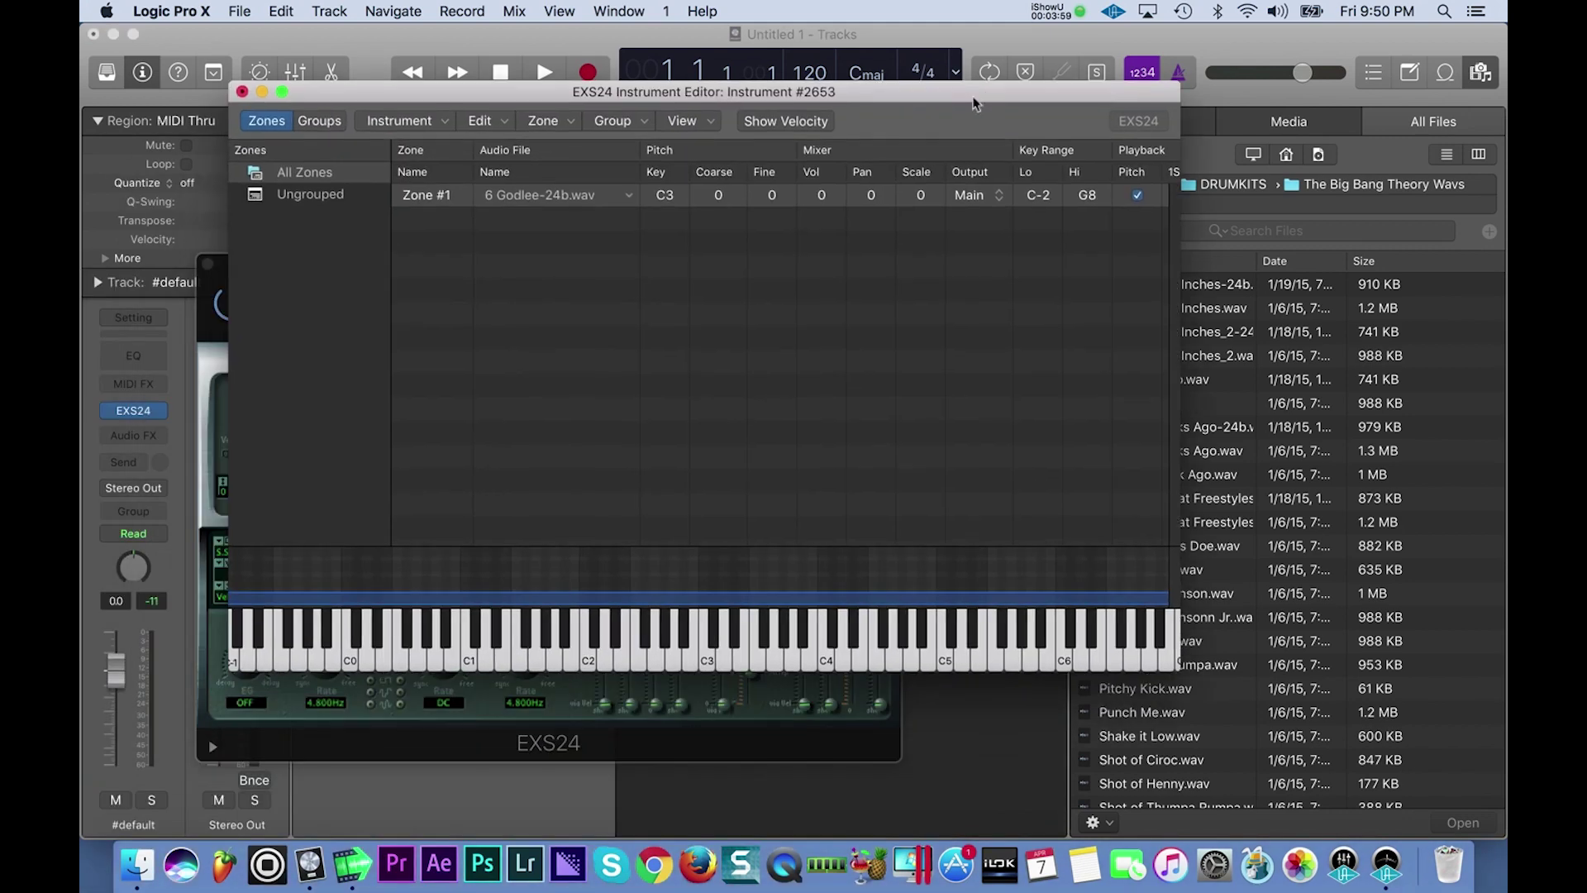
click(708, 665)
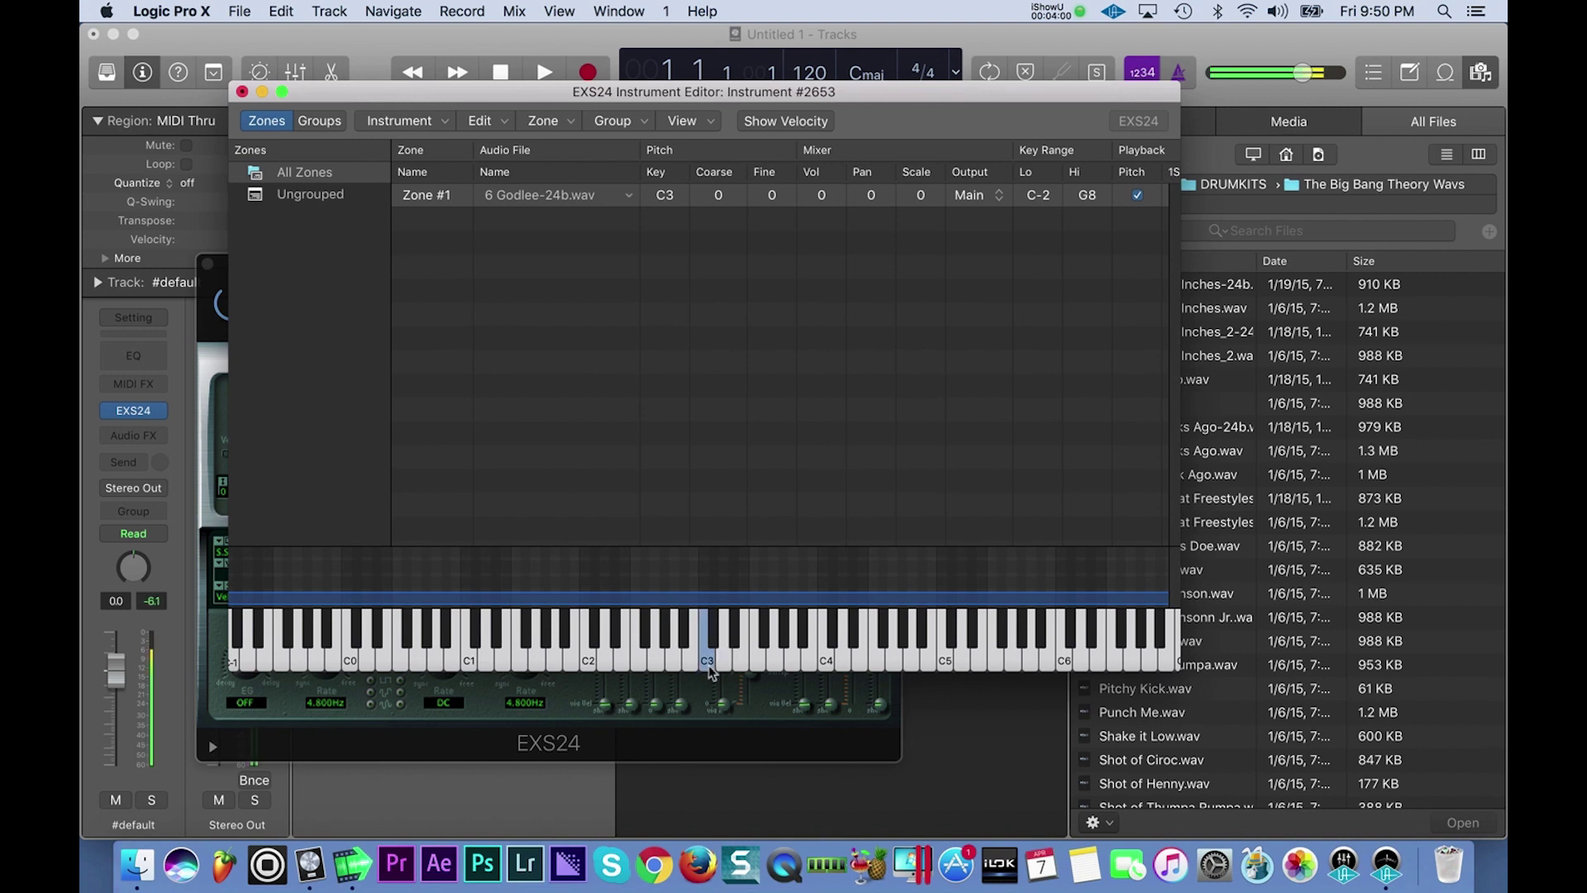
click(827, 663)
click(945, 662)
drag(550, 91, 534, 123)
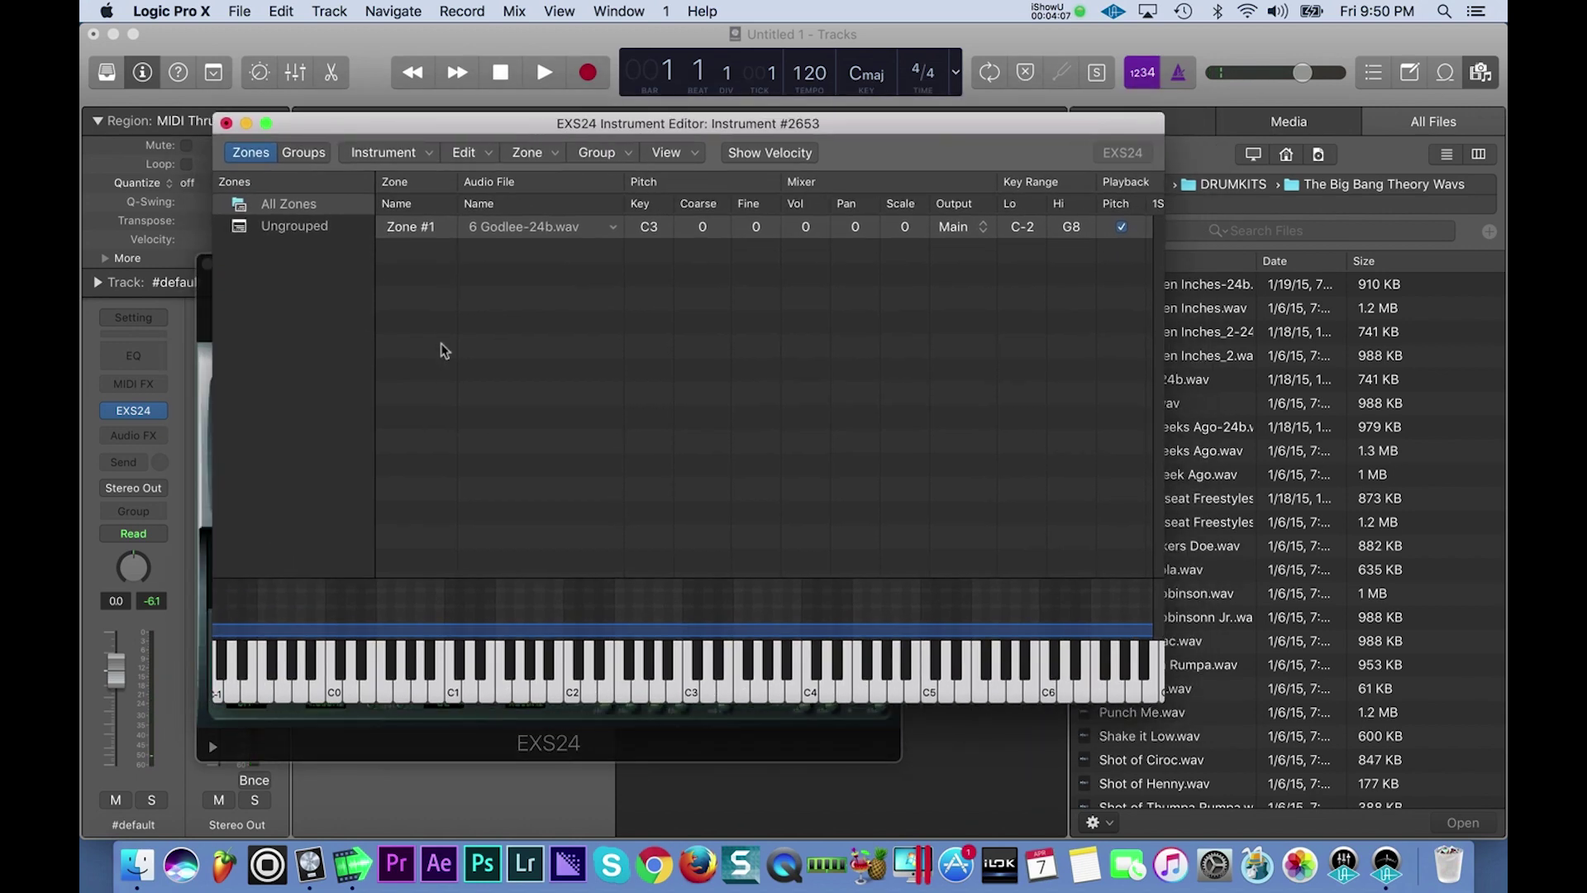
- Insert a Metering > Tuner > Mono plug-in in the track's Audio FX slot
click(164, 431)
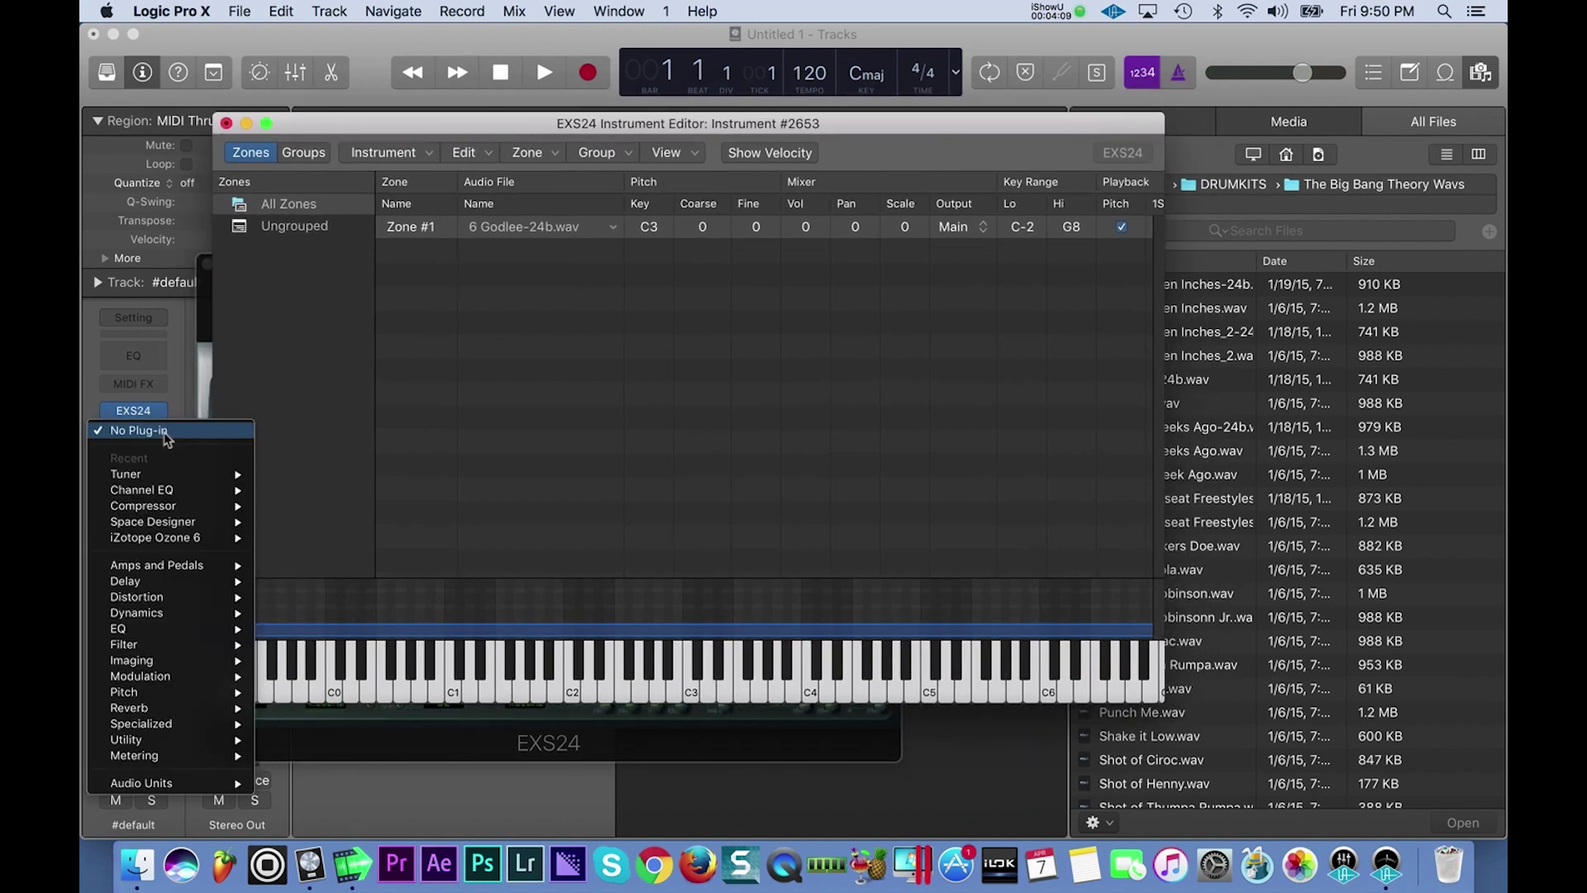
mouse_move(202, 525)
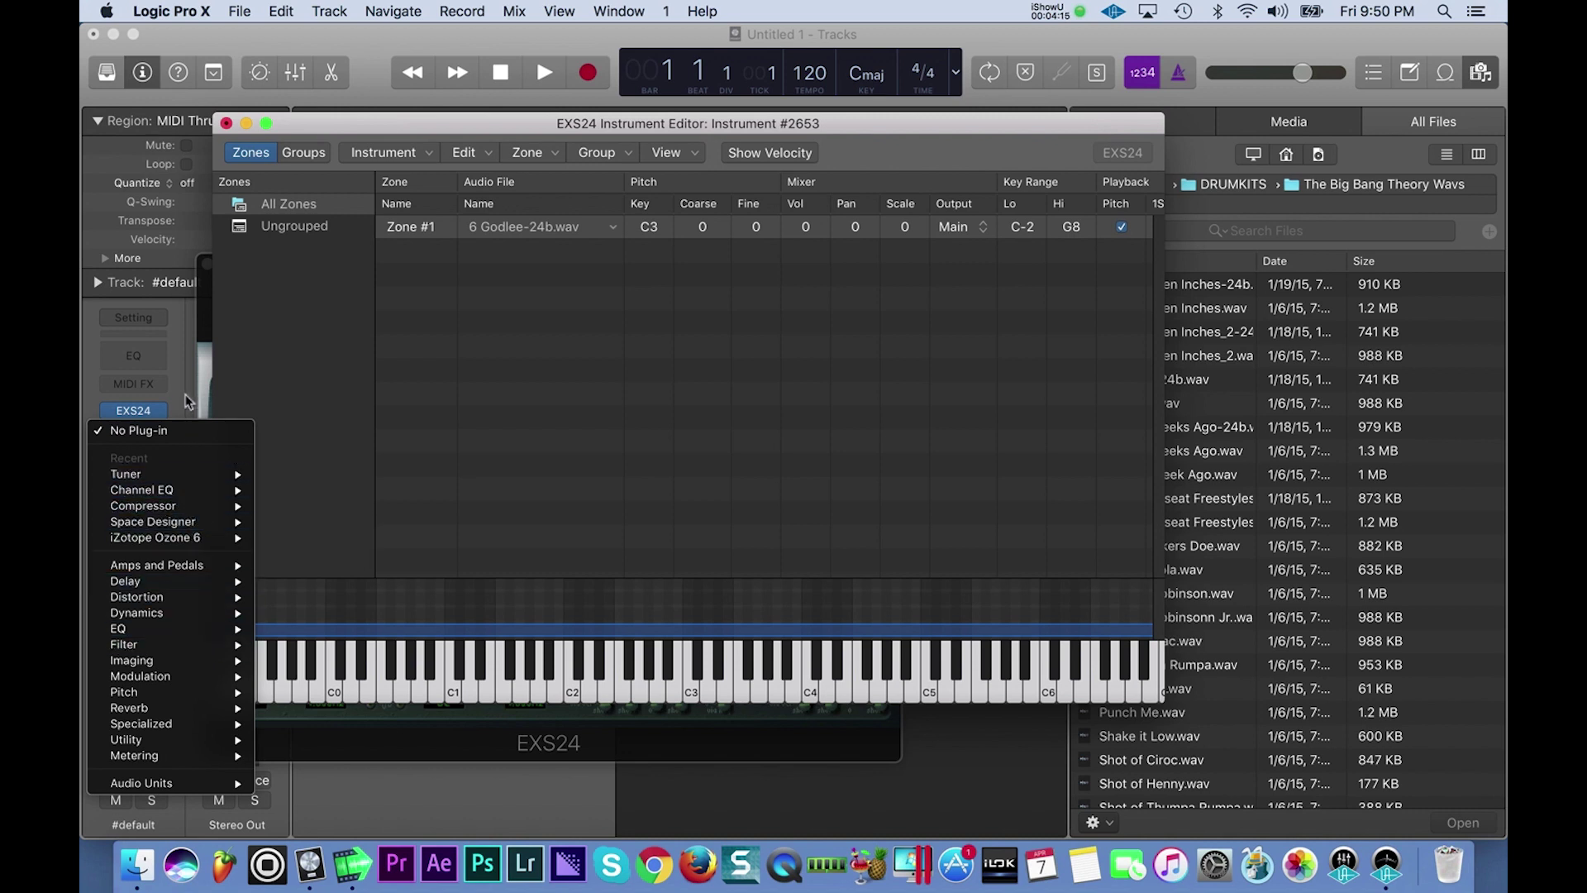
click(169, 424)
click(160, 437)
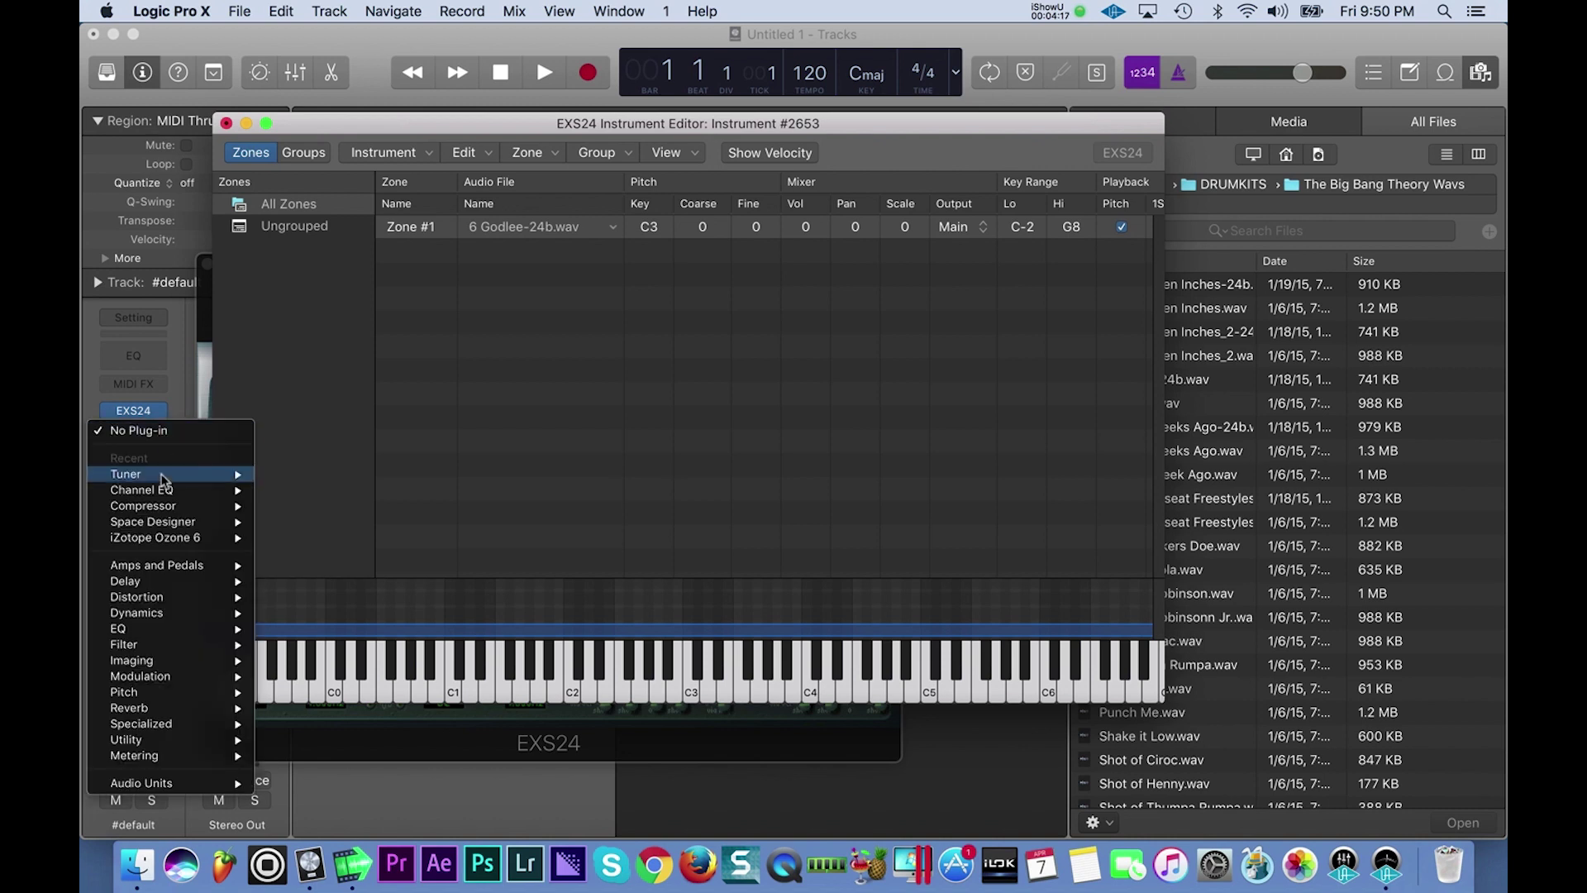
mouse_move(163, 482)
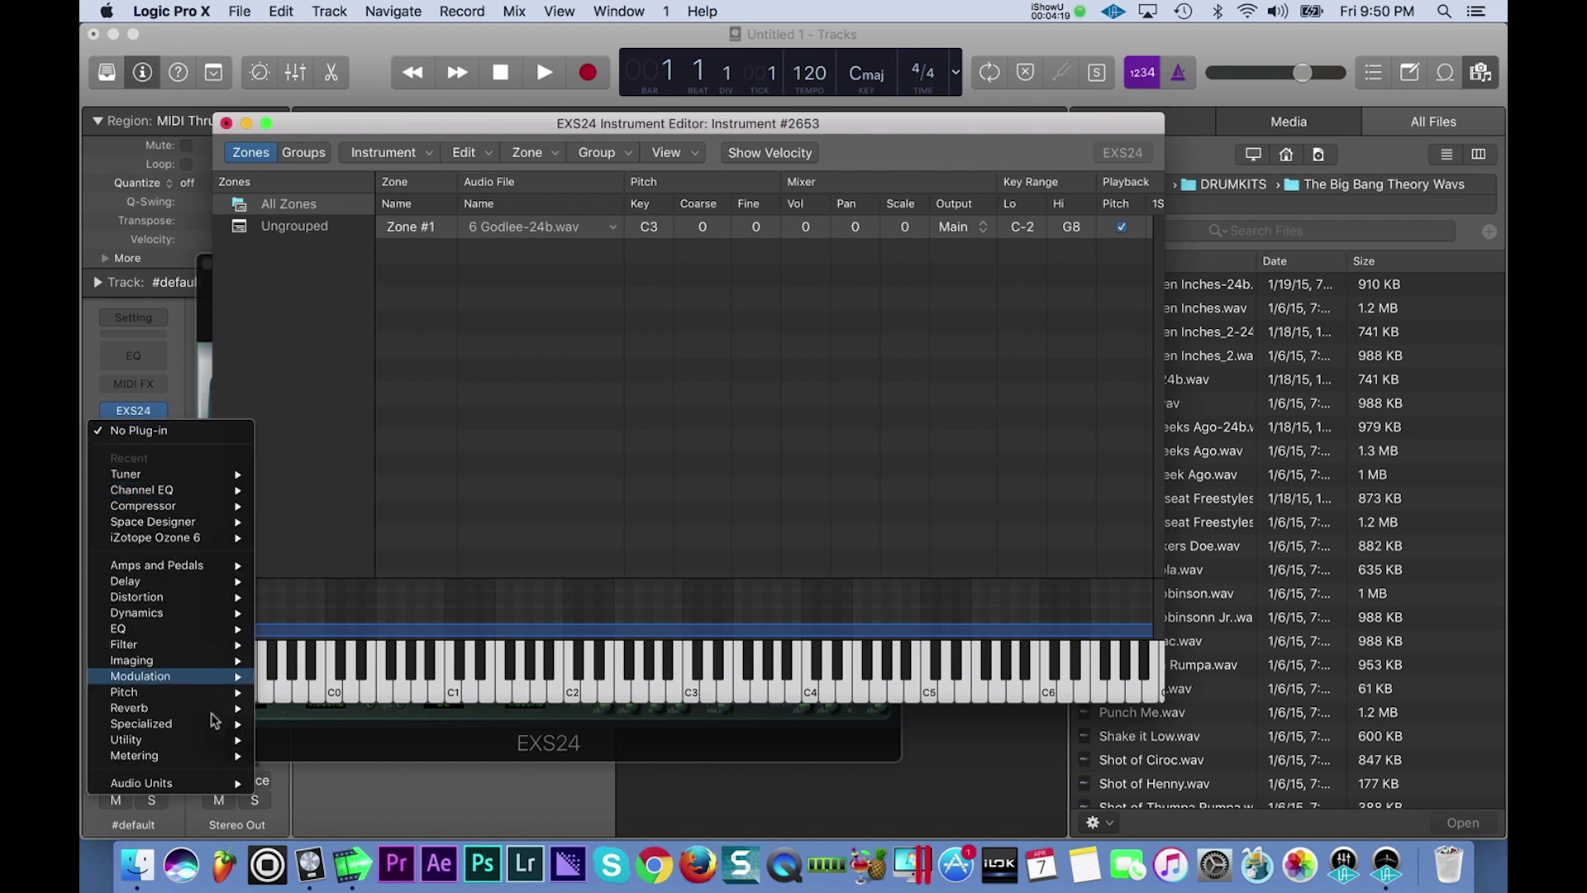
mouse_move(213, 700)
mouse_move(206, 759)
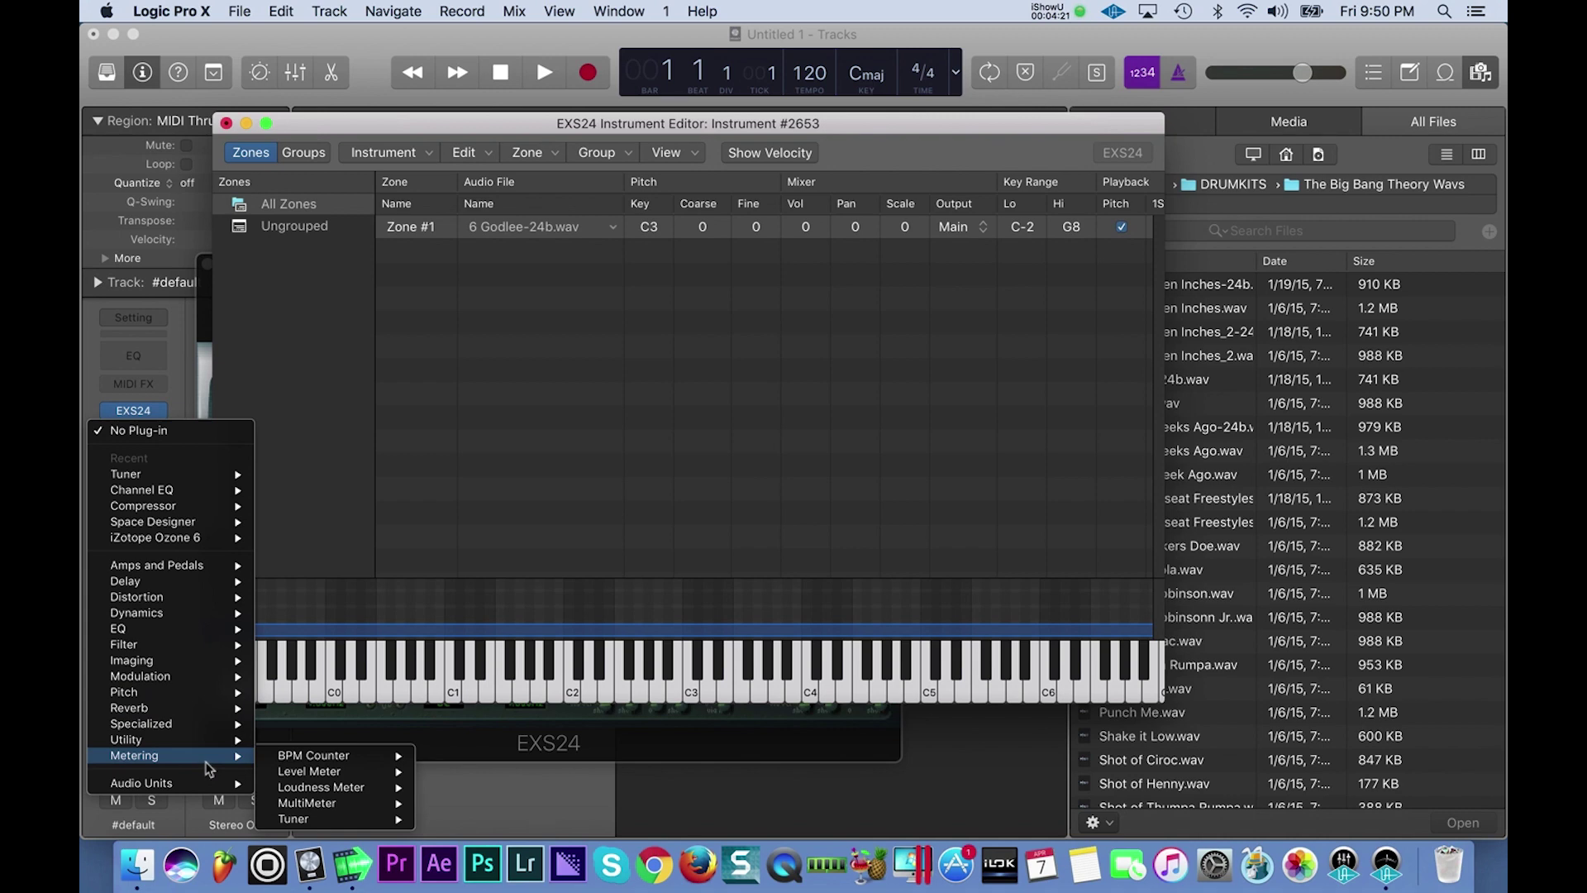
mouse_move(319, 820)
click(438, 823)
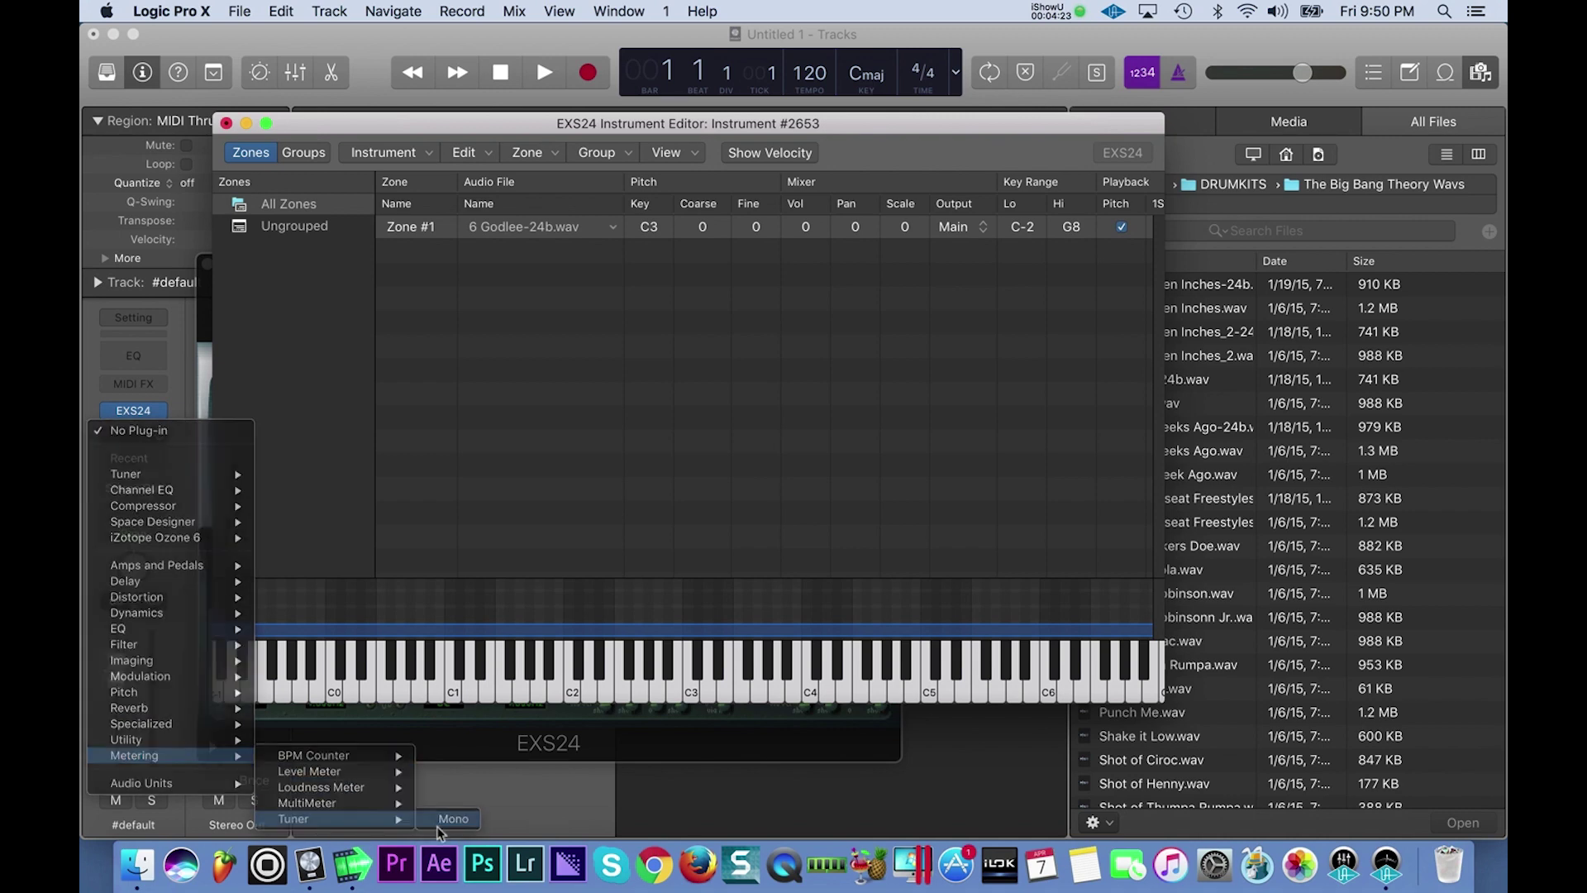
- Play C3 repeatedly to read it on the Tuner (B, -2 cents), then raise the EXS24 panel
drag(800, 126, 1023, 92)
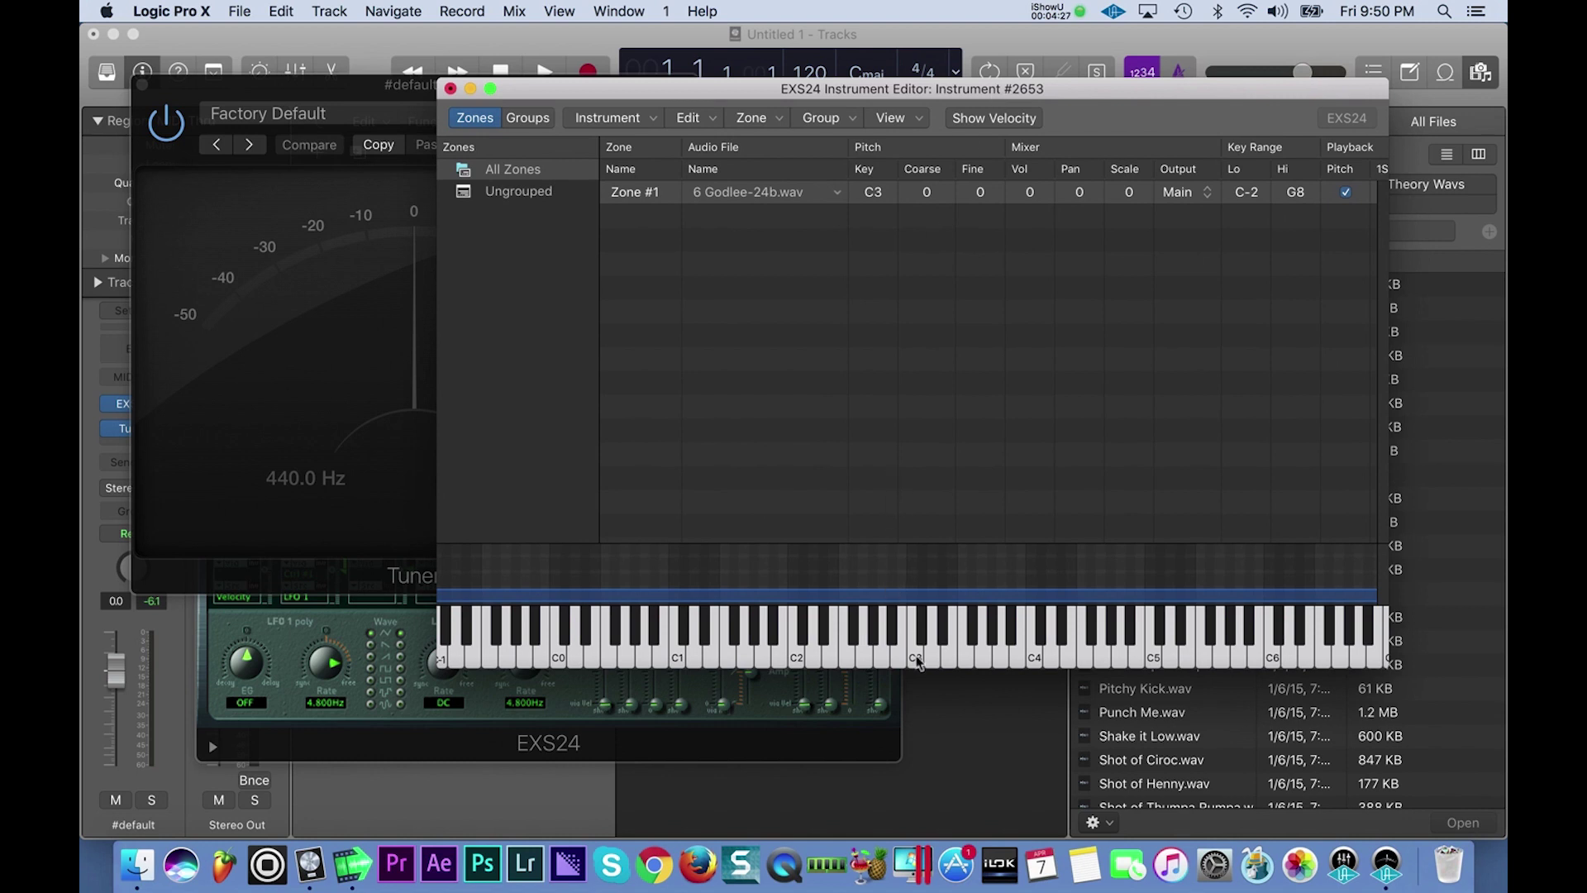
drag(604, 97, 768, 67)
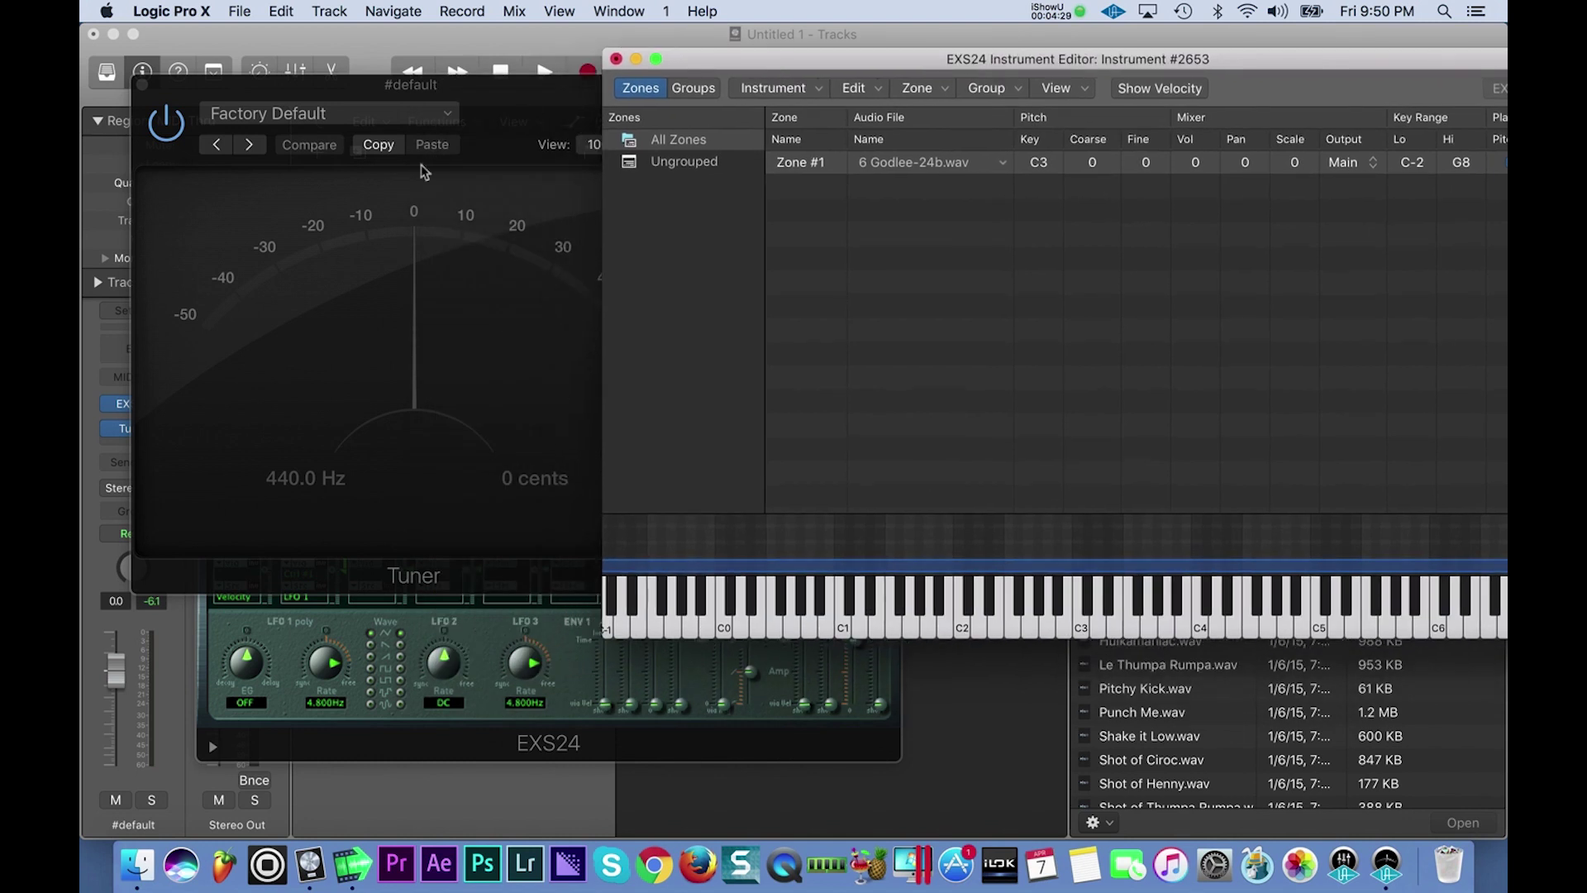
click(1082, 632)
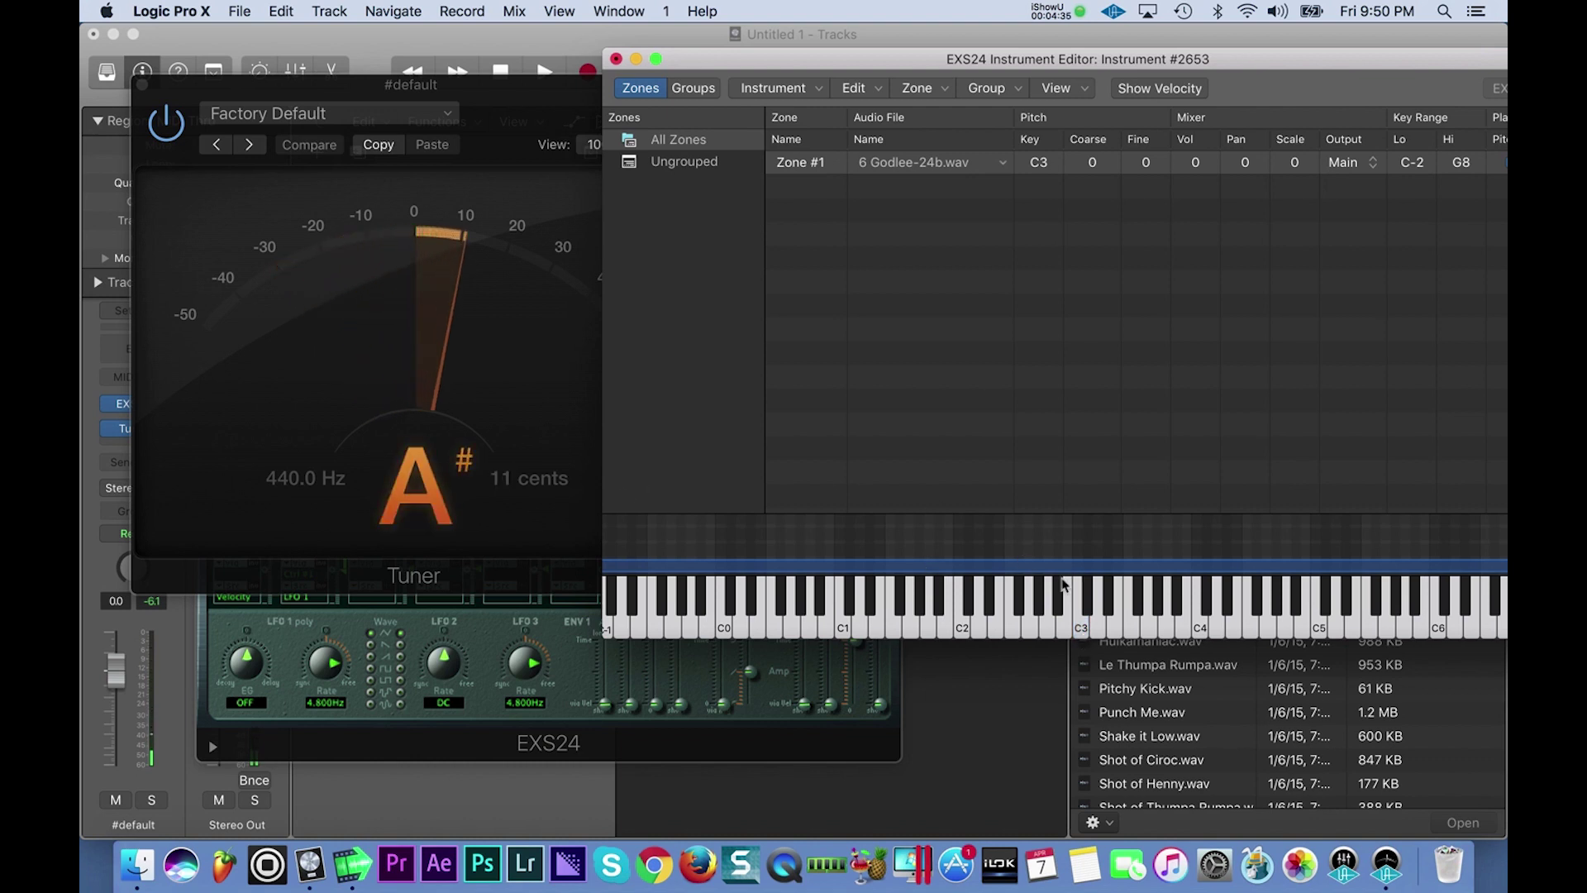
click(1082, 633)
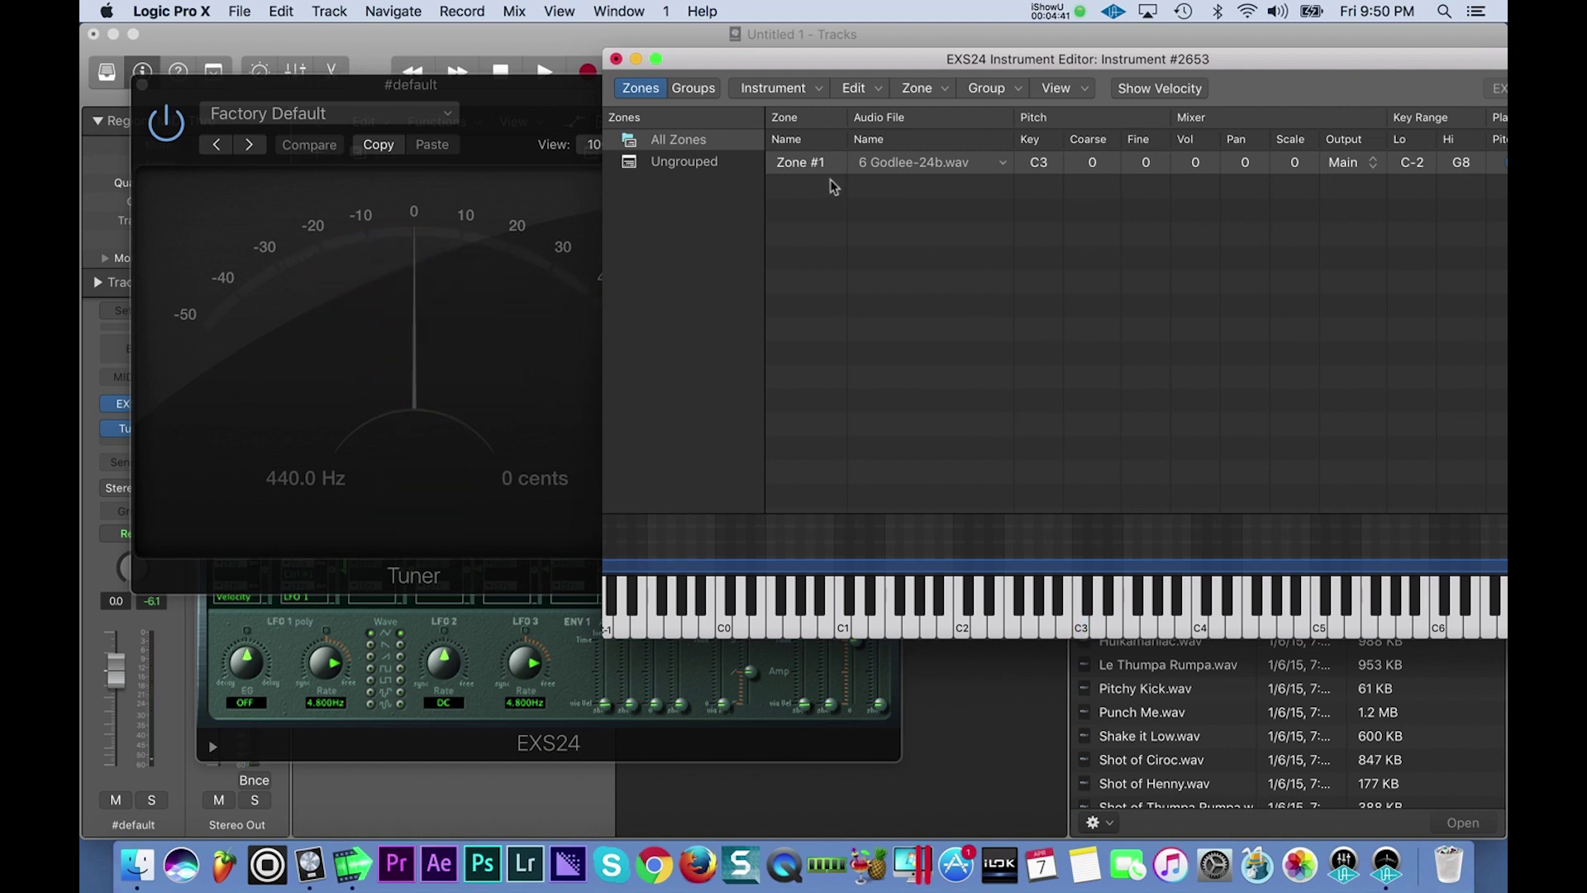
click(1082, 632)
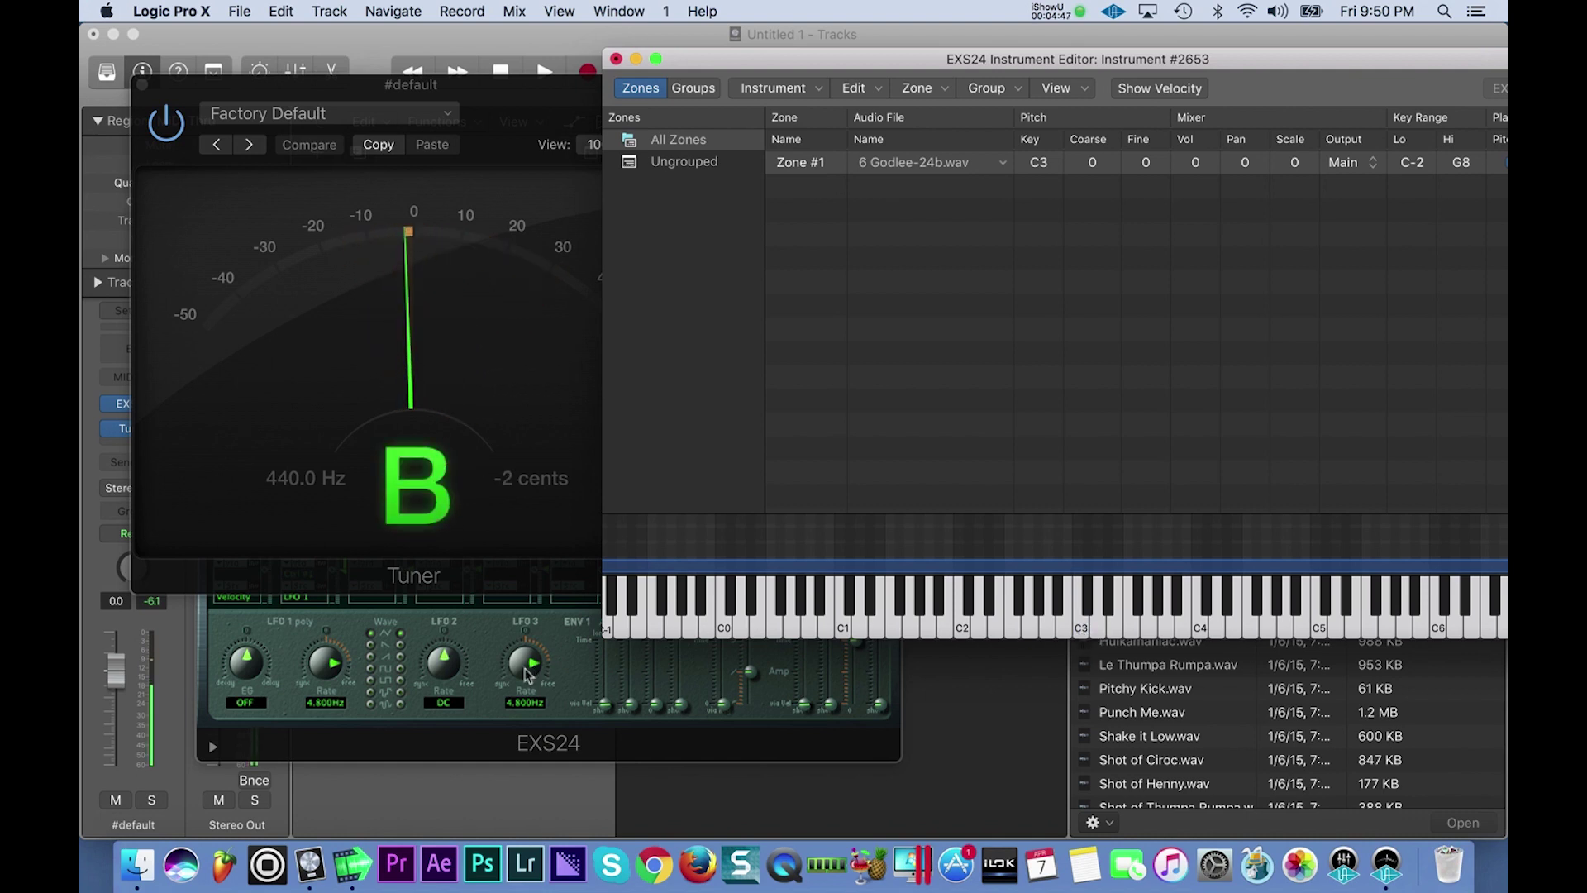
click(567, 646)
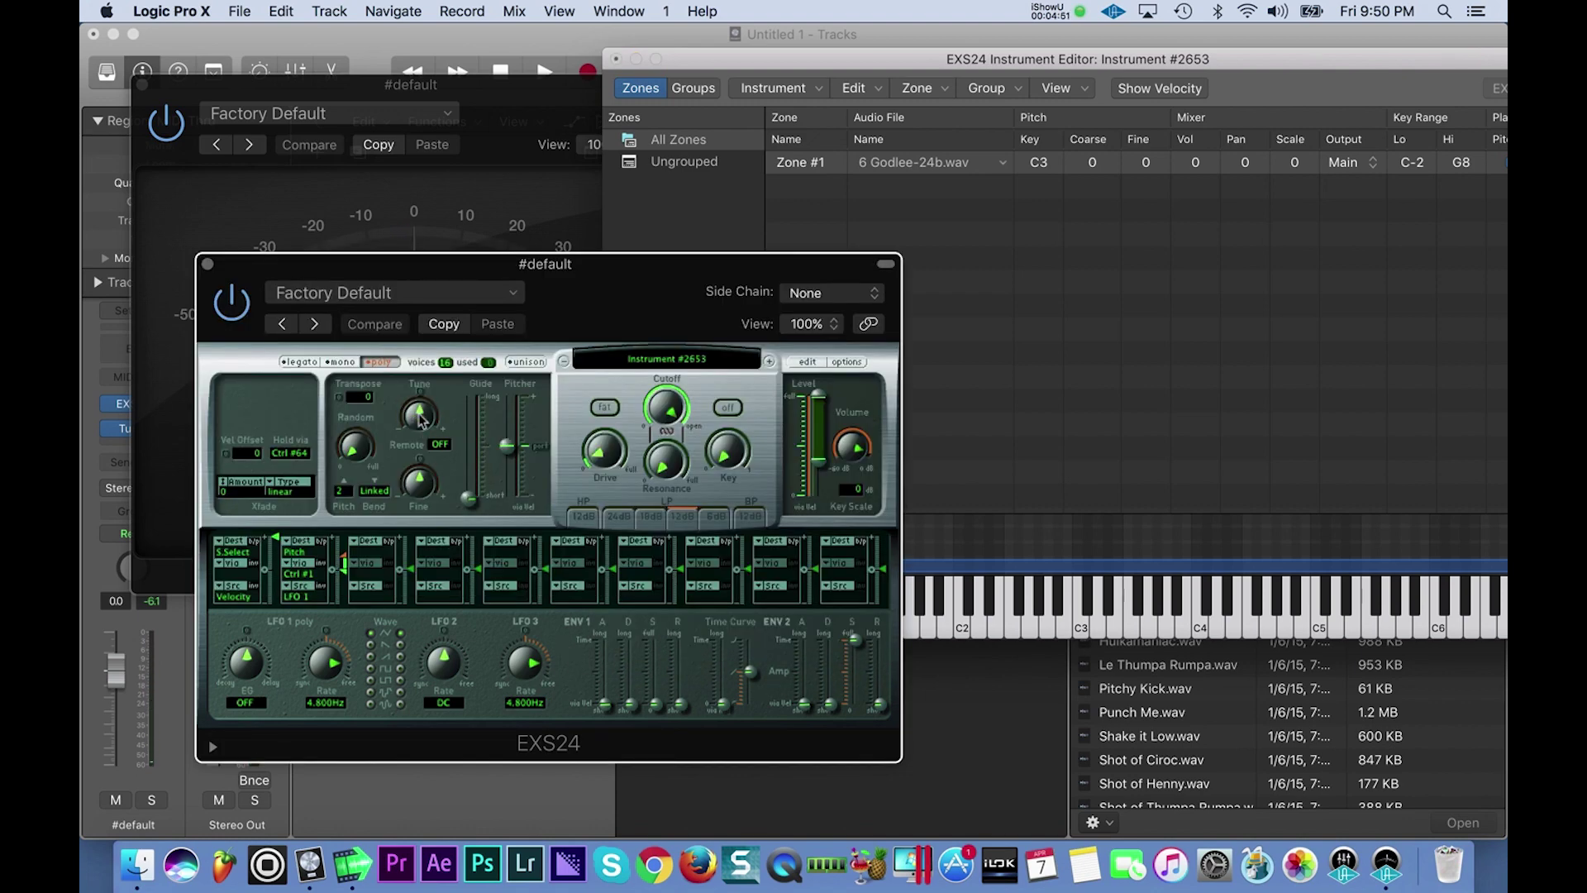
- Lay out the EXS24 panel, Instrument Editor and Tuner side by side, then play C2 and C3
drag(565, 295, 496, 426)
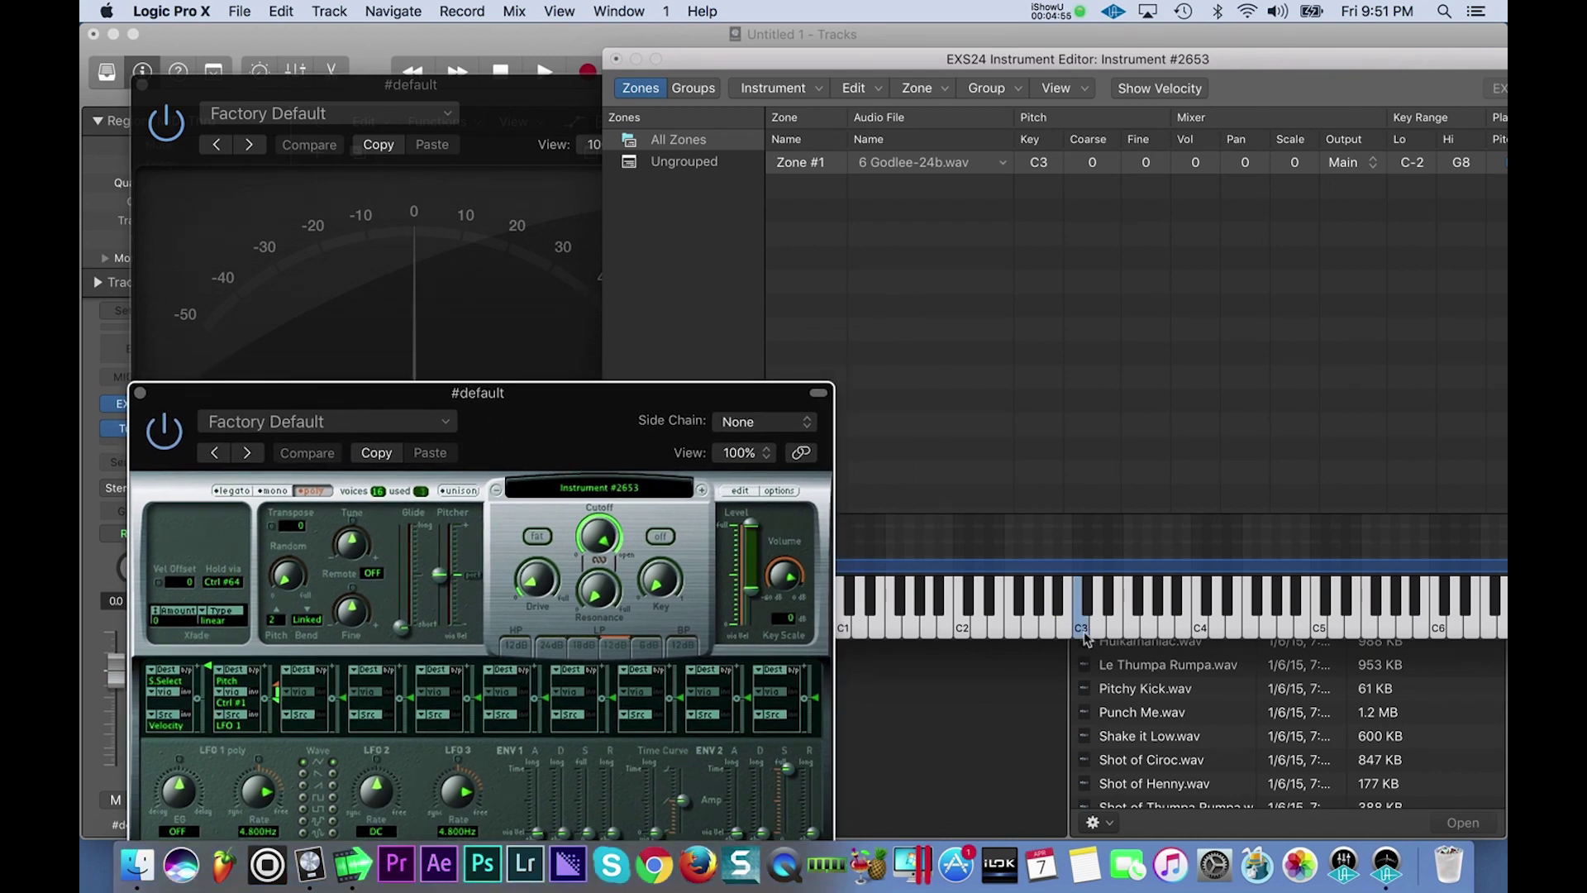
click(821, 446)
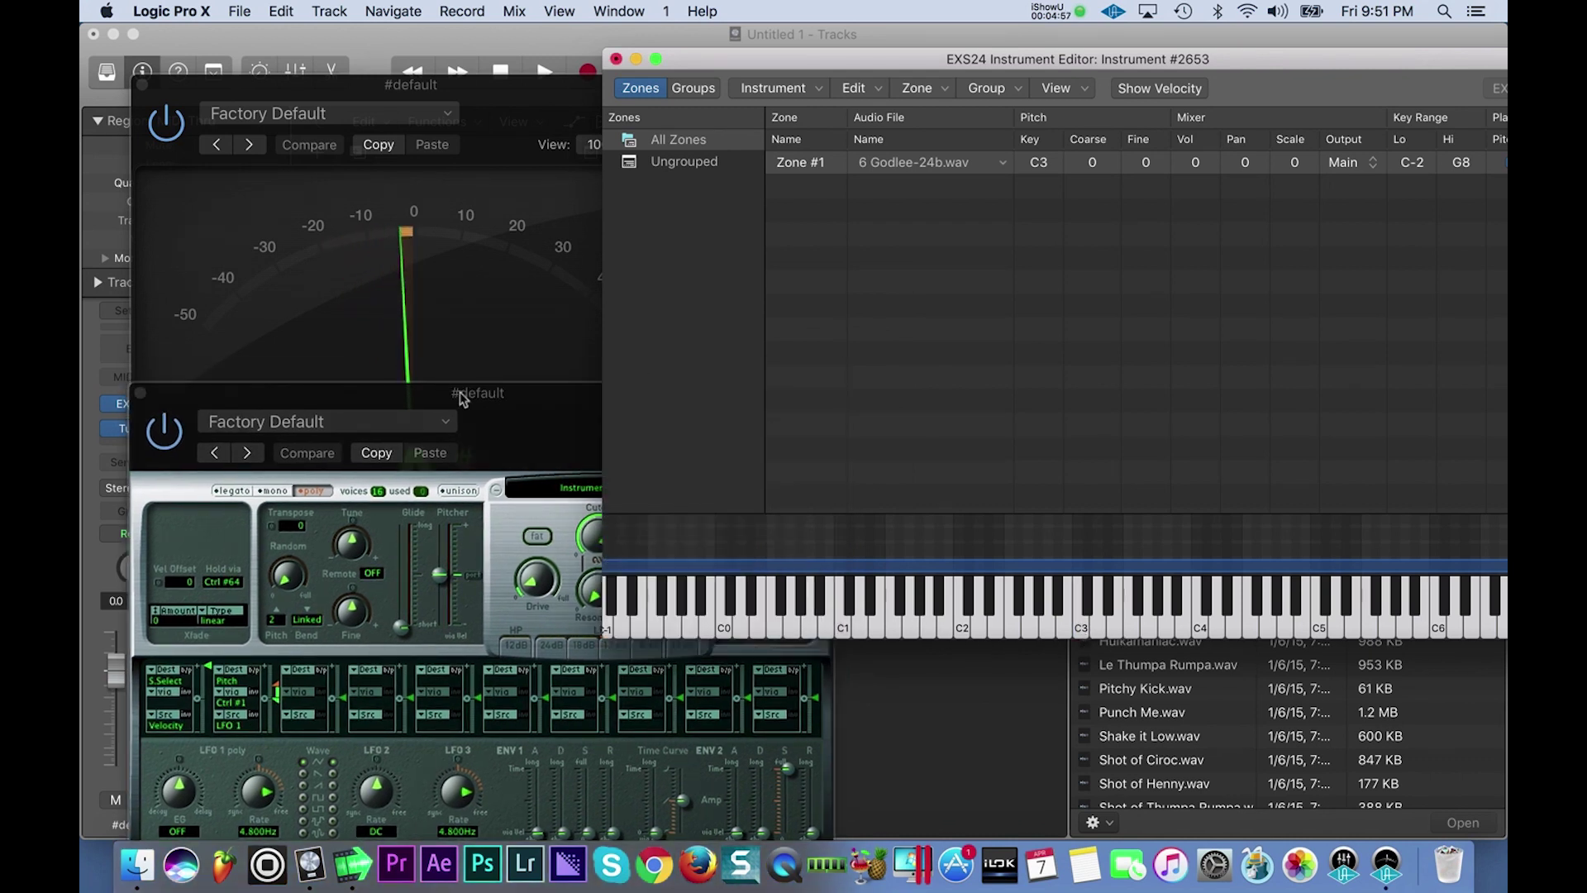
drag(782, 63, 1006, 67)
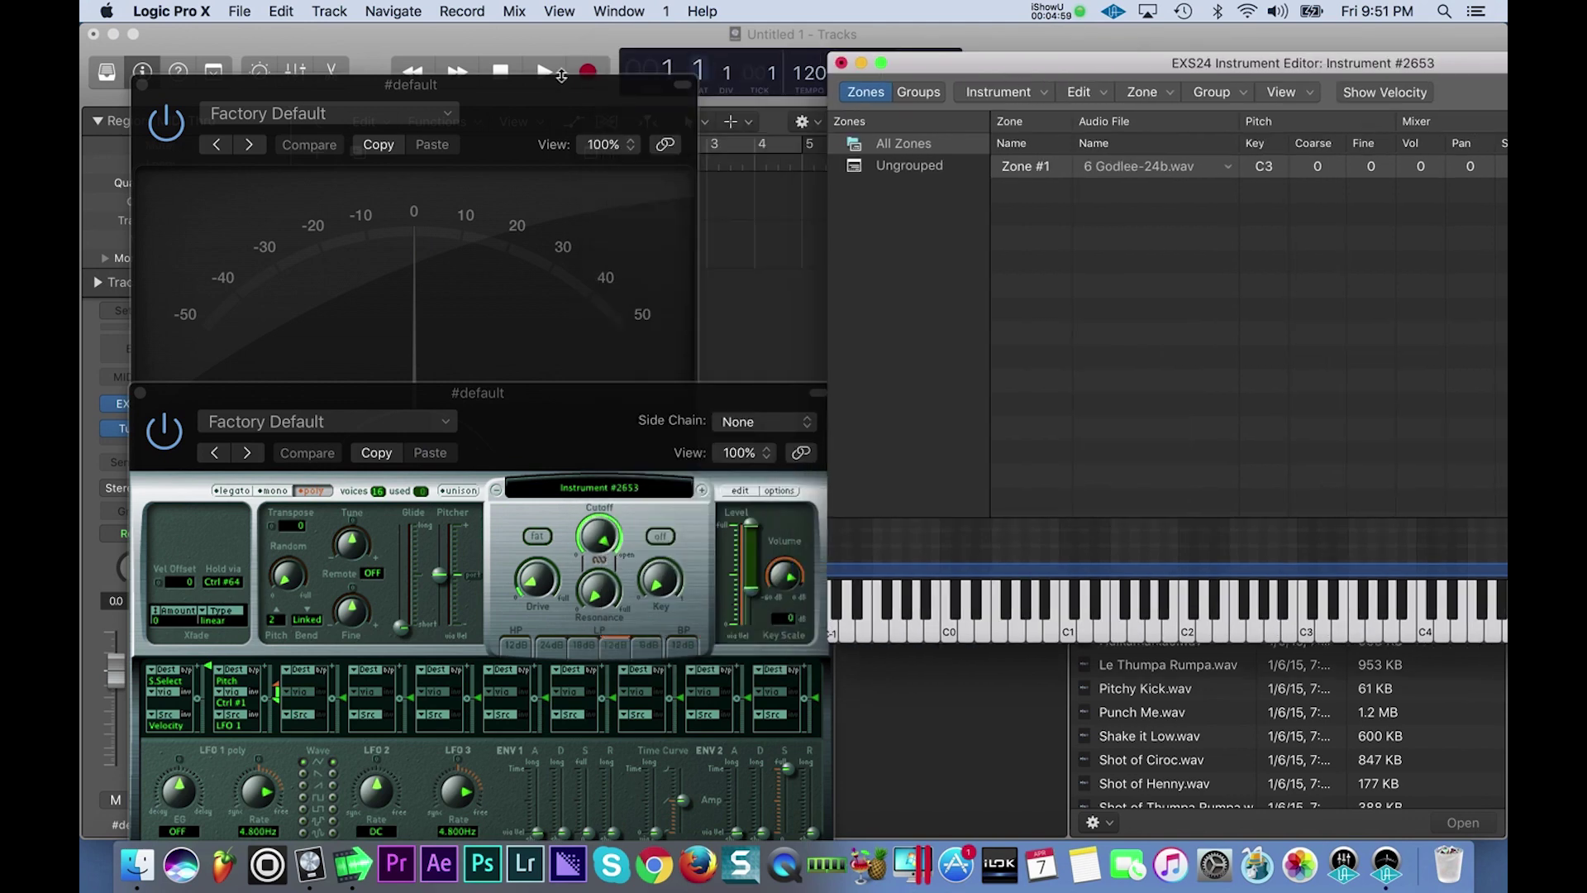
drag(562, 75, 921, 25)
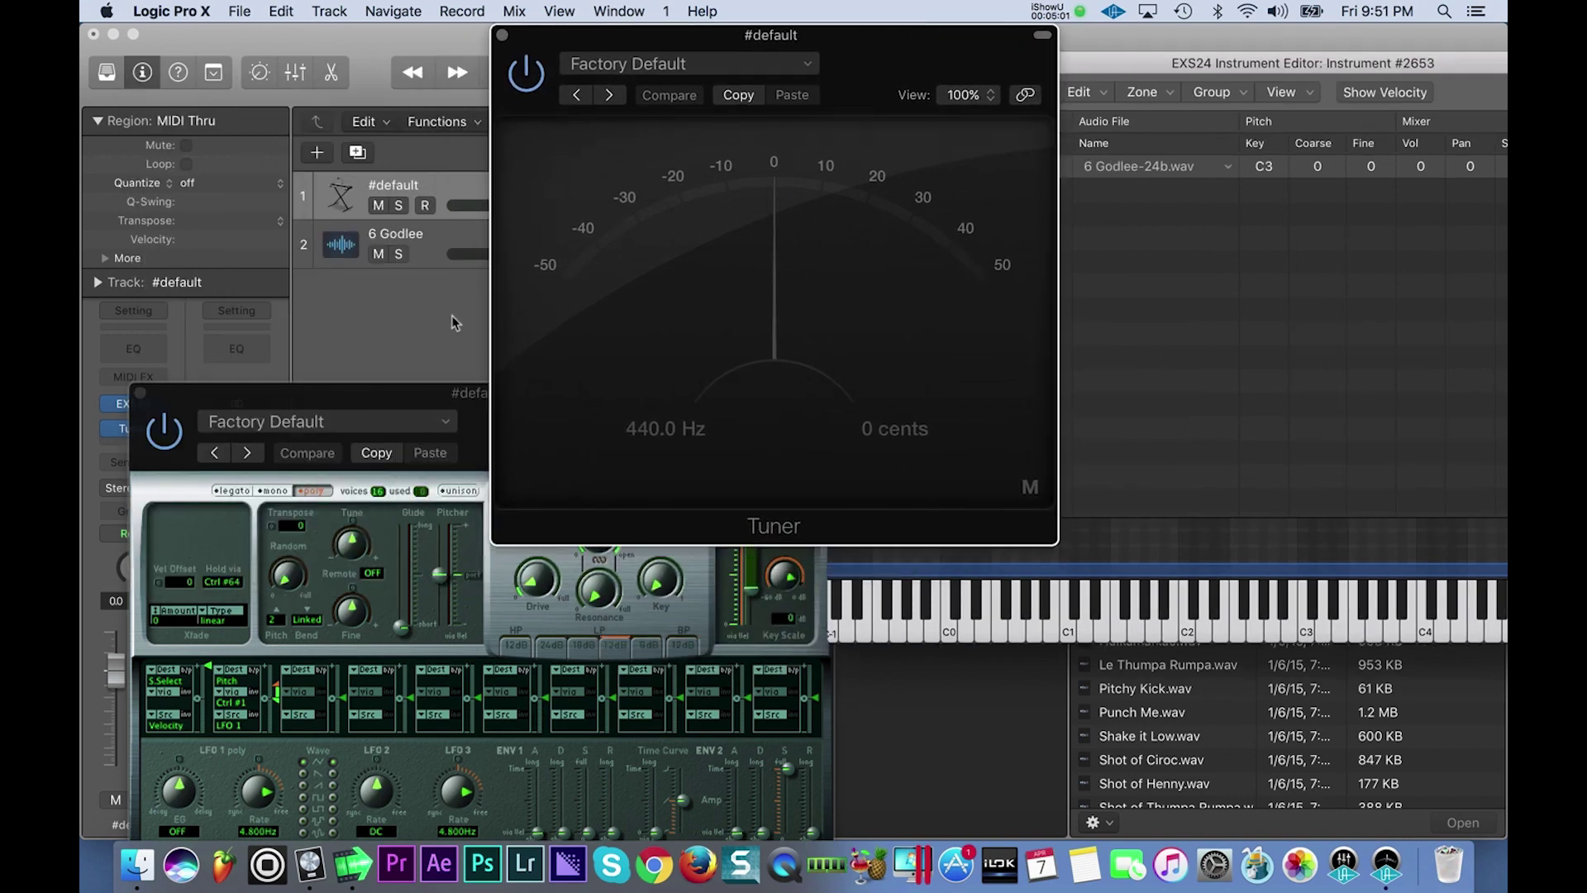
drag(463, 396, 272, 178)
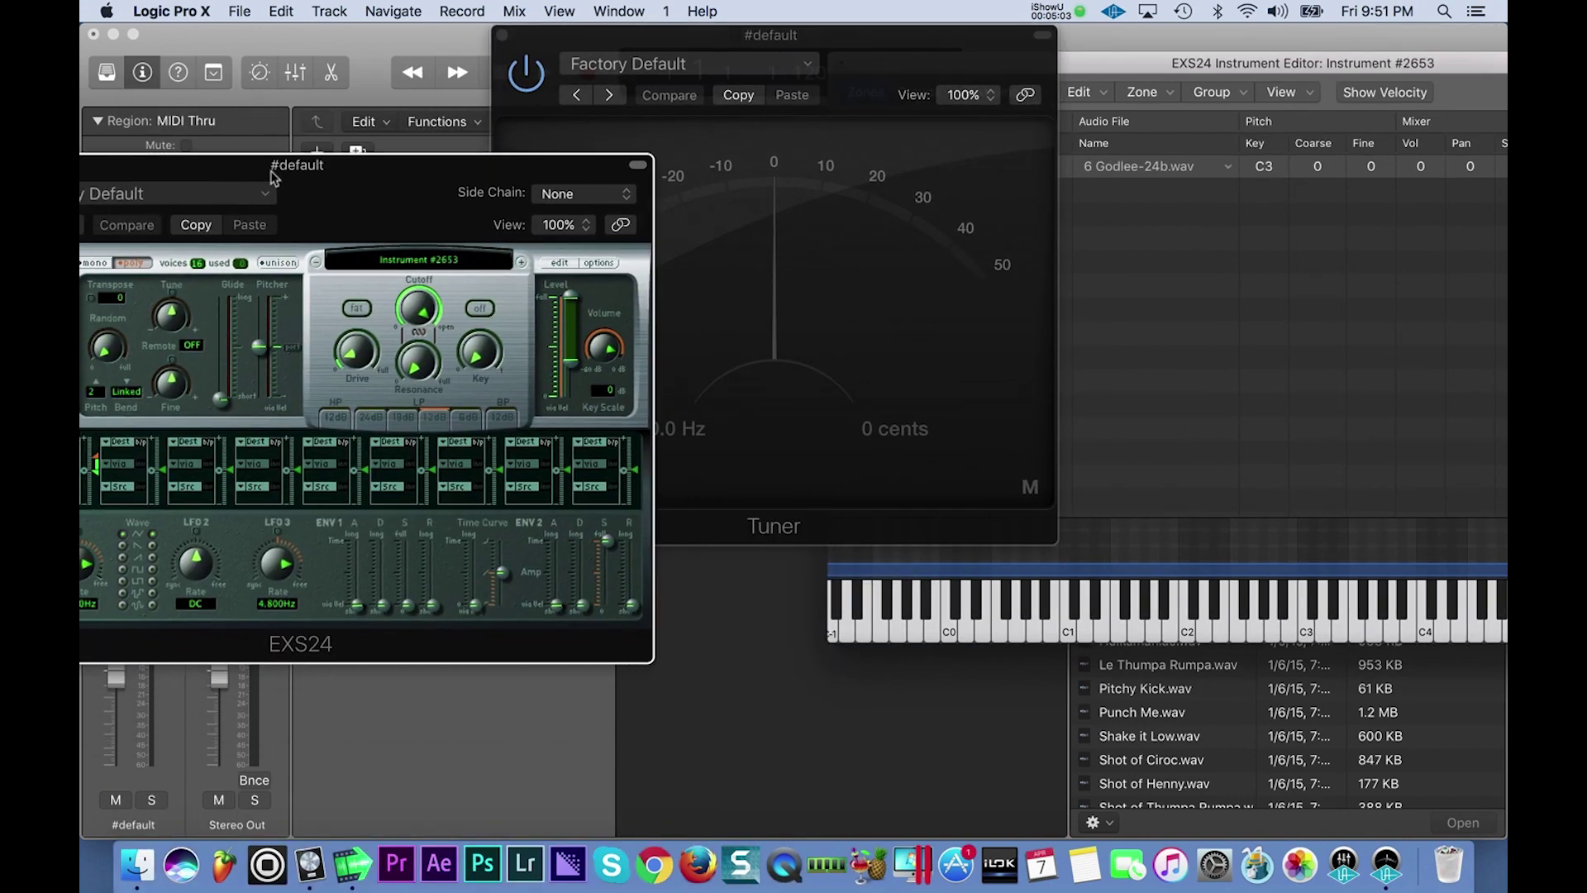
click(1188, 642)
click(1311, 641)
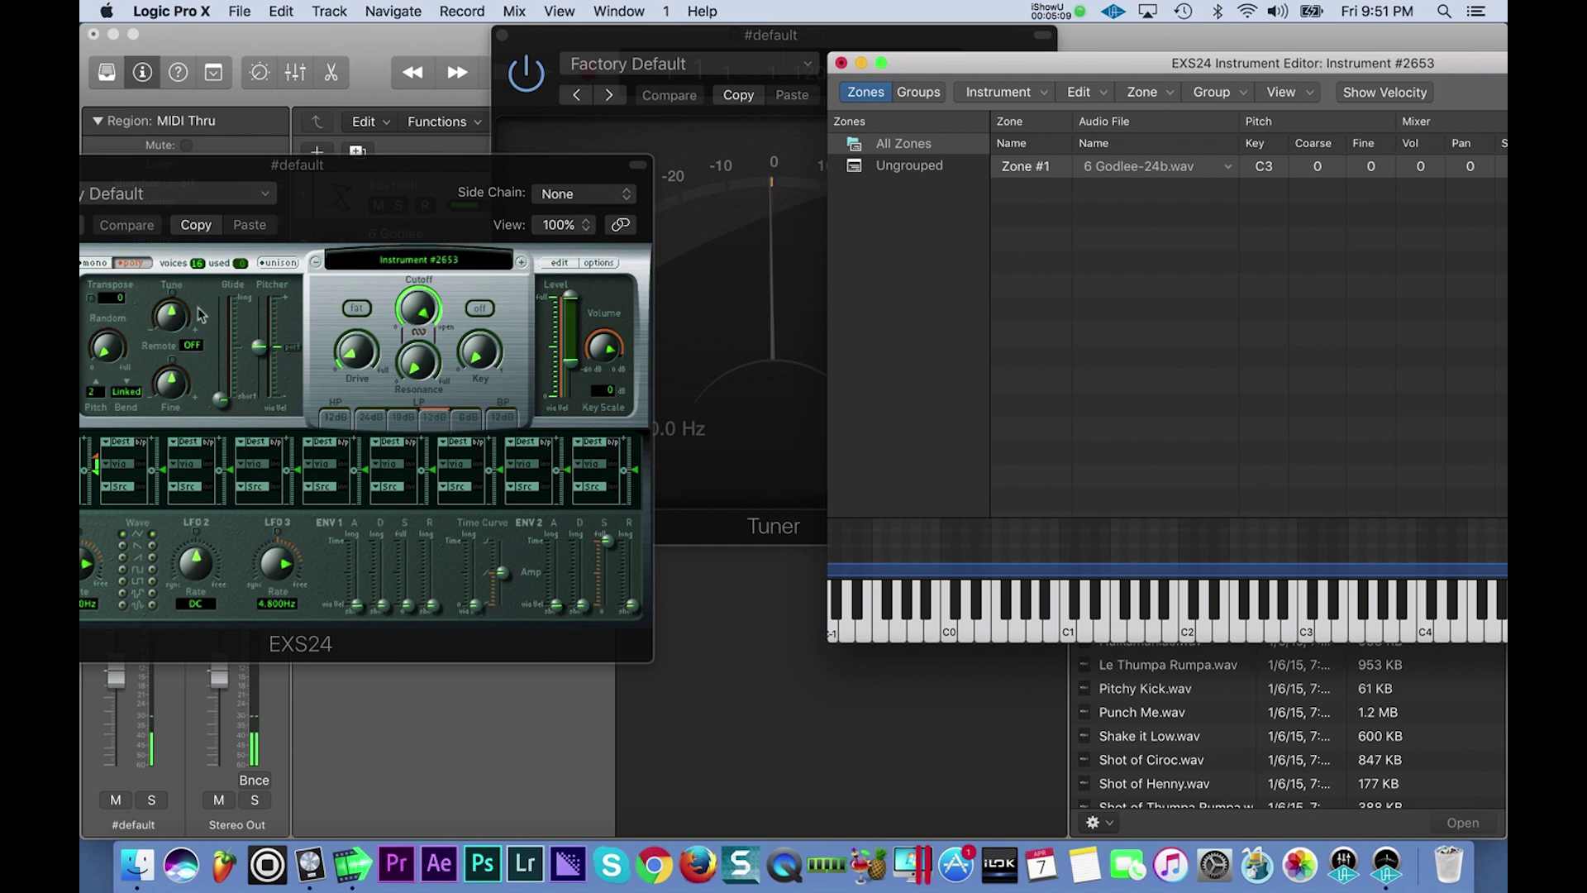
- Raise the EXS24 Tune knob from 0 to +1 and confirm C3 reads C on the Tuner
click(176, 326)
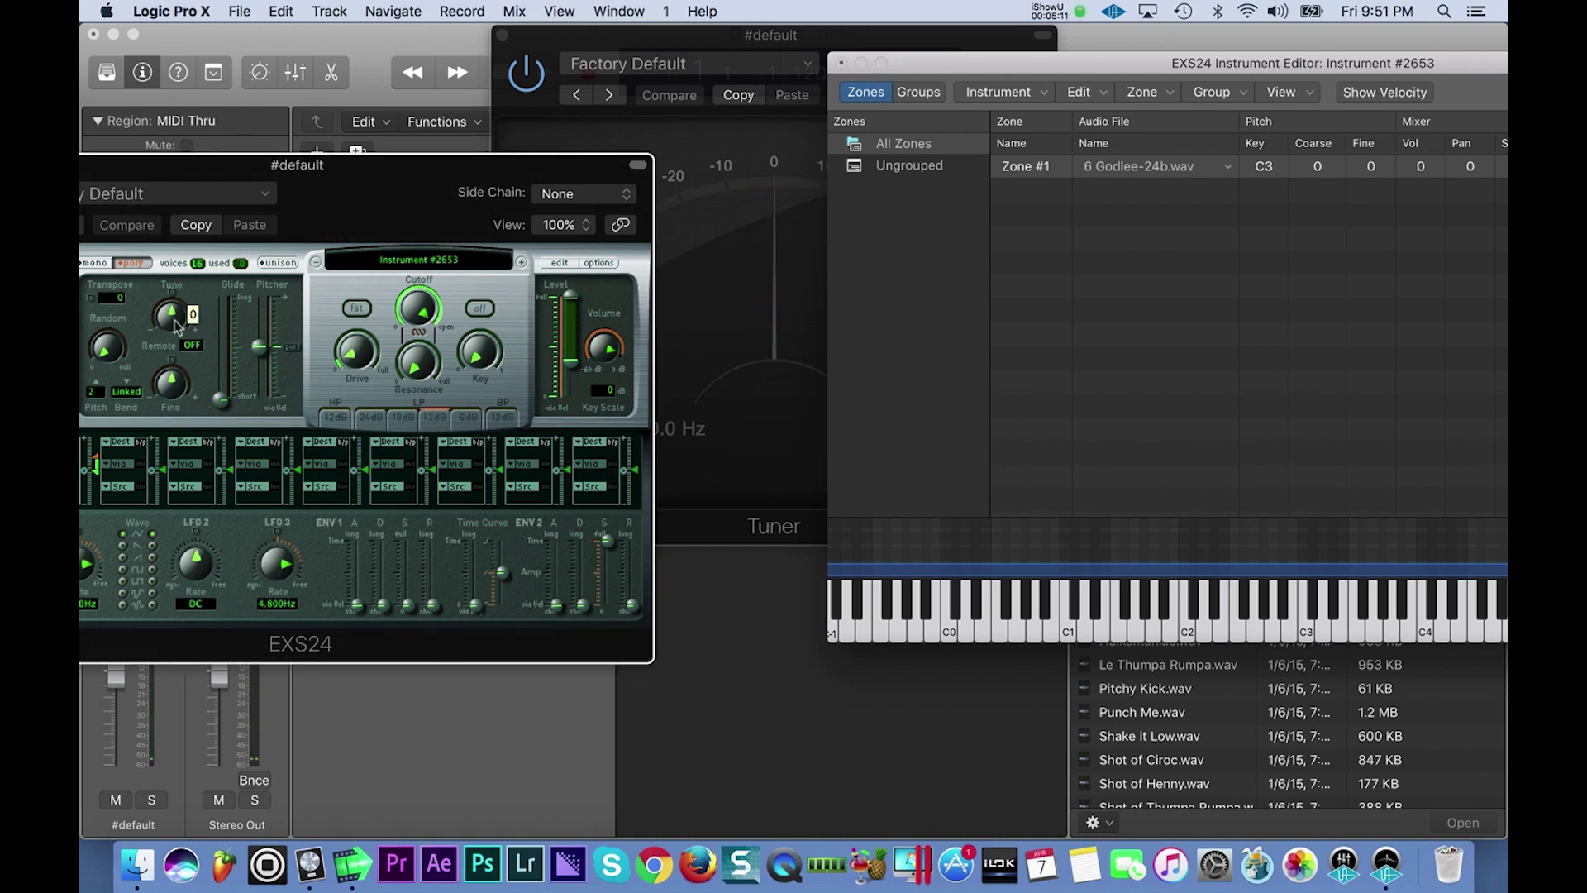
drag(177, 325, 176, 323)
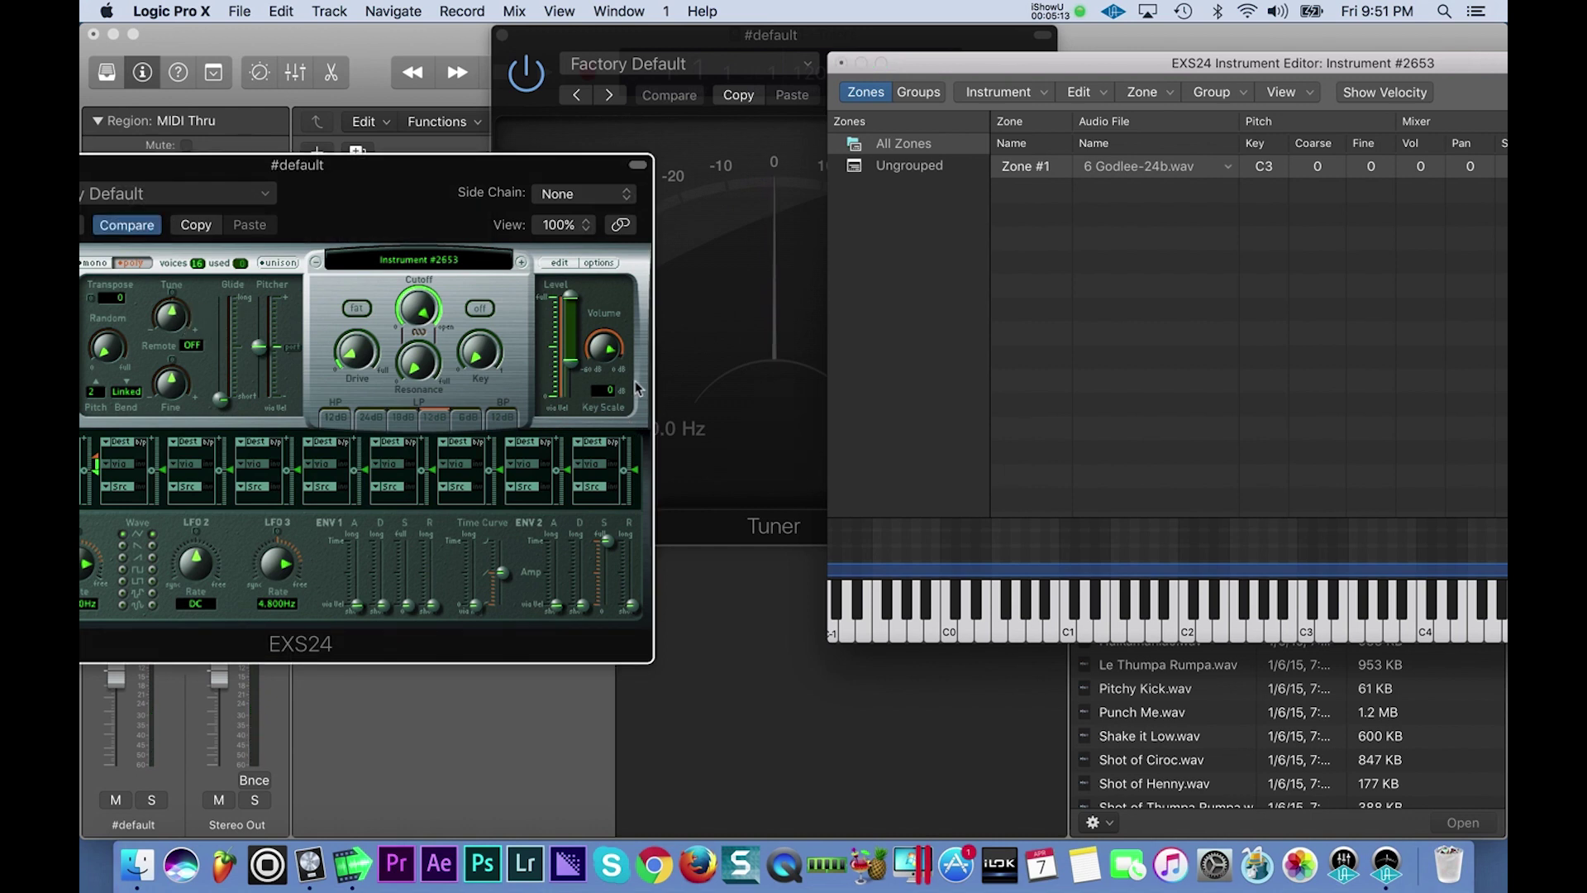
click(1310, 641)
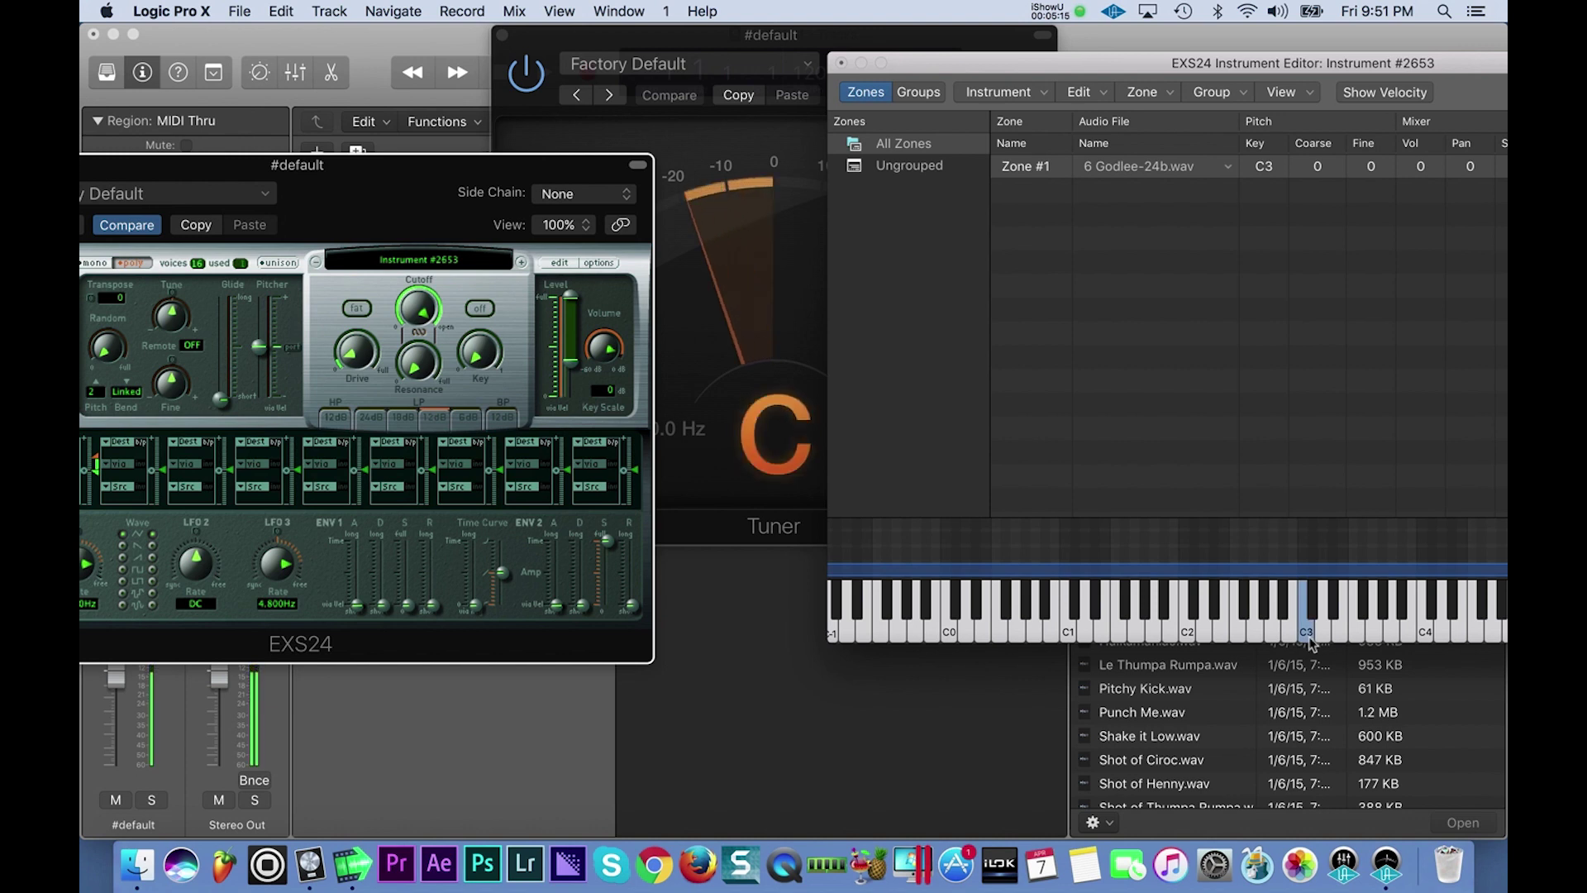
click(1310, 643)
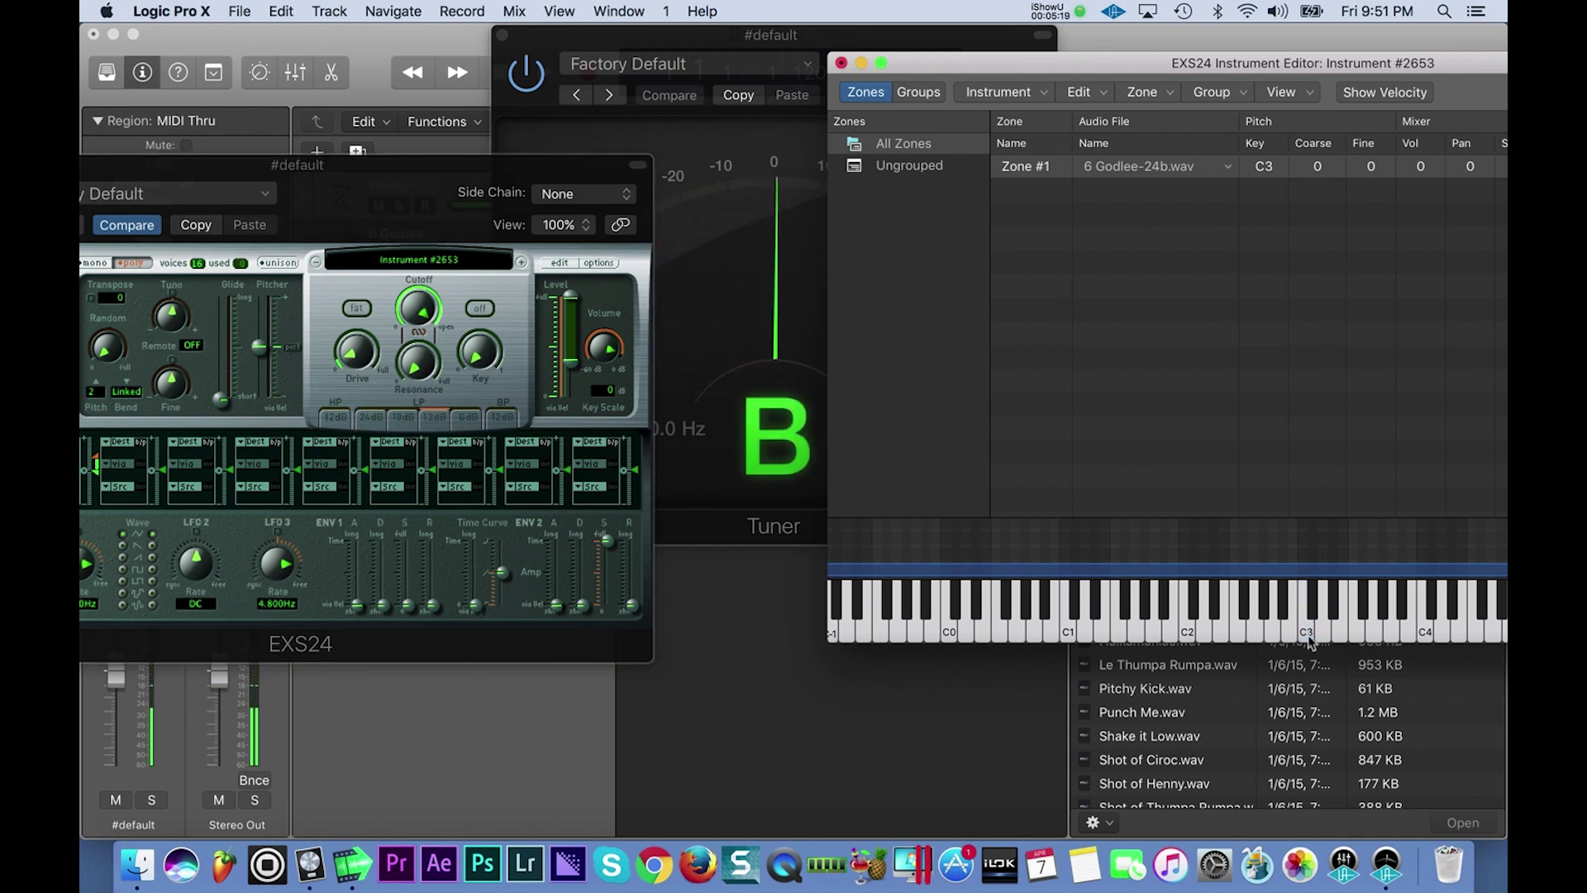
click(177, 332)
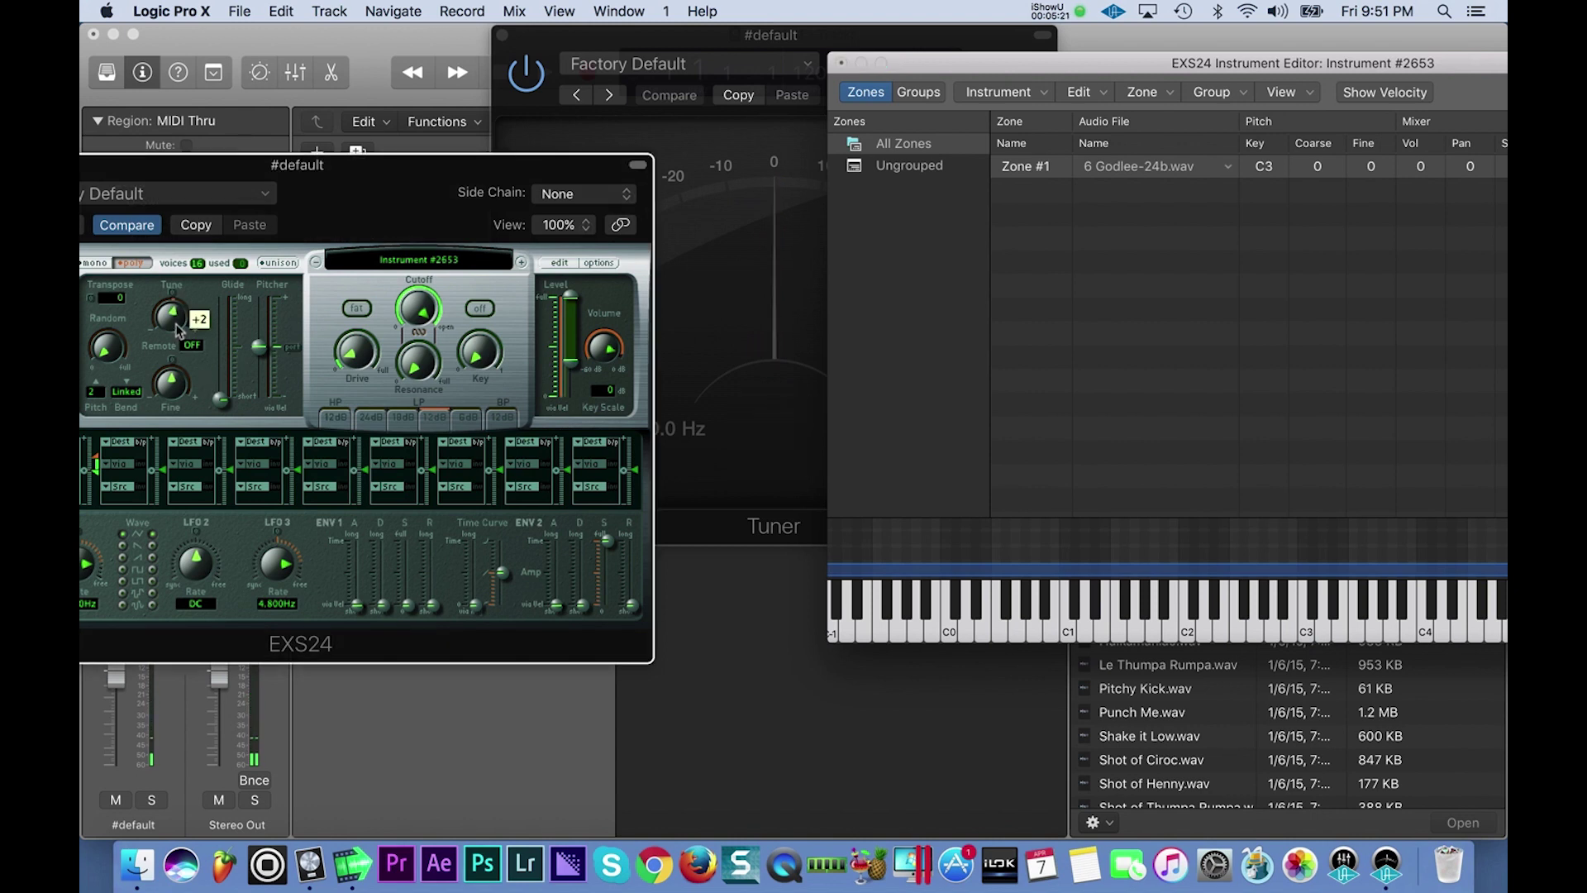
click(1308, 633)
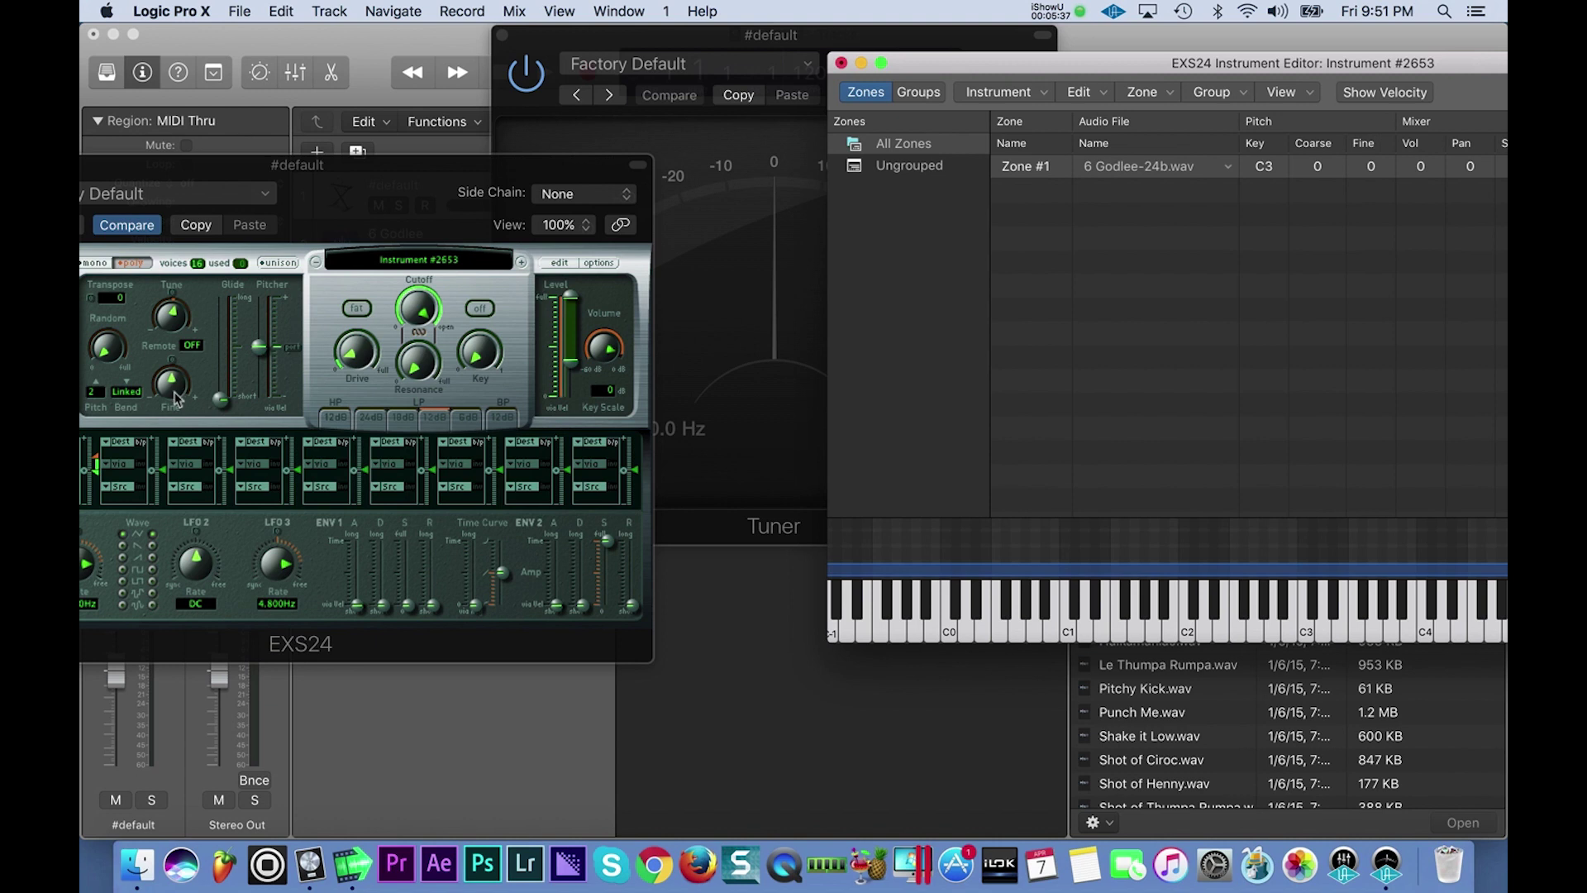
- Drag the EXS24 Fine knob down and back up until it reads +3 cents
click(175, 398)
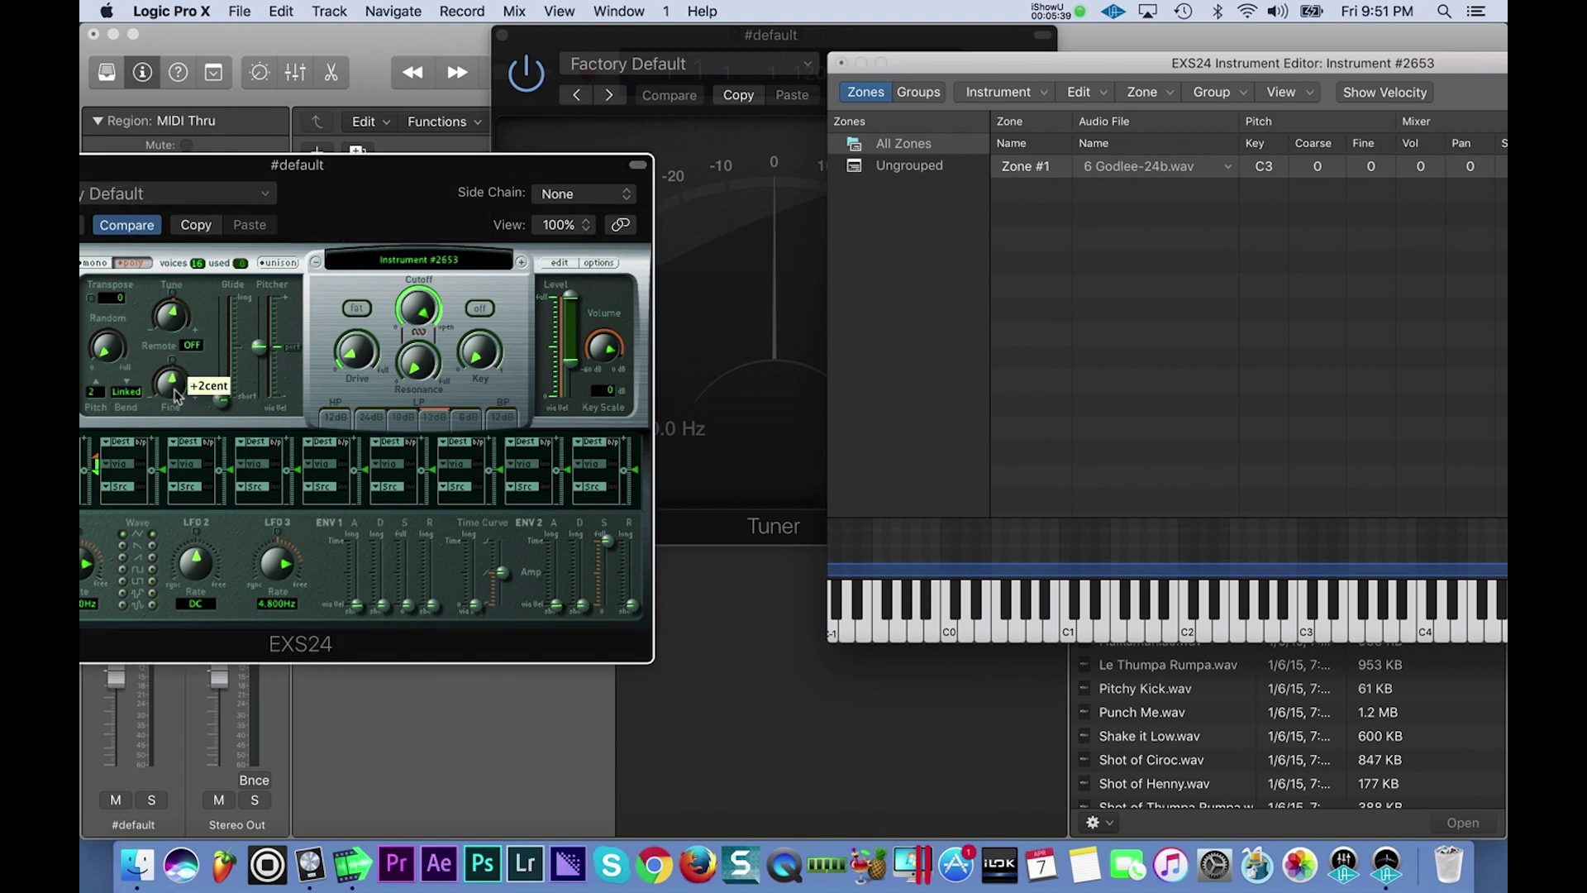
drag(176, 393, 176, 400)
drag(174, 400, 175, 392)
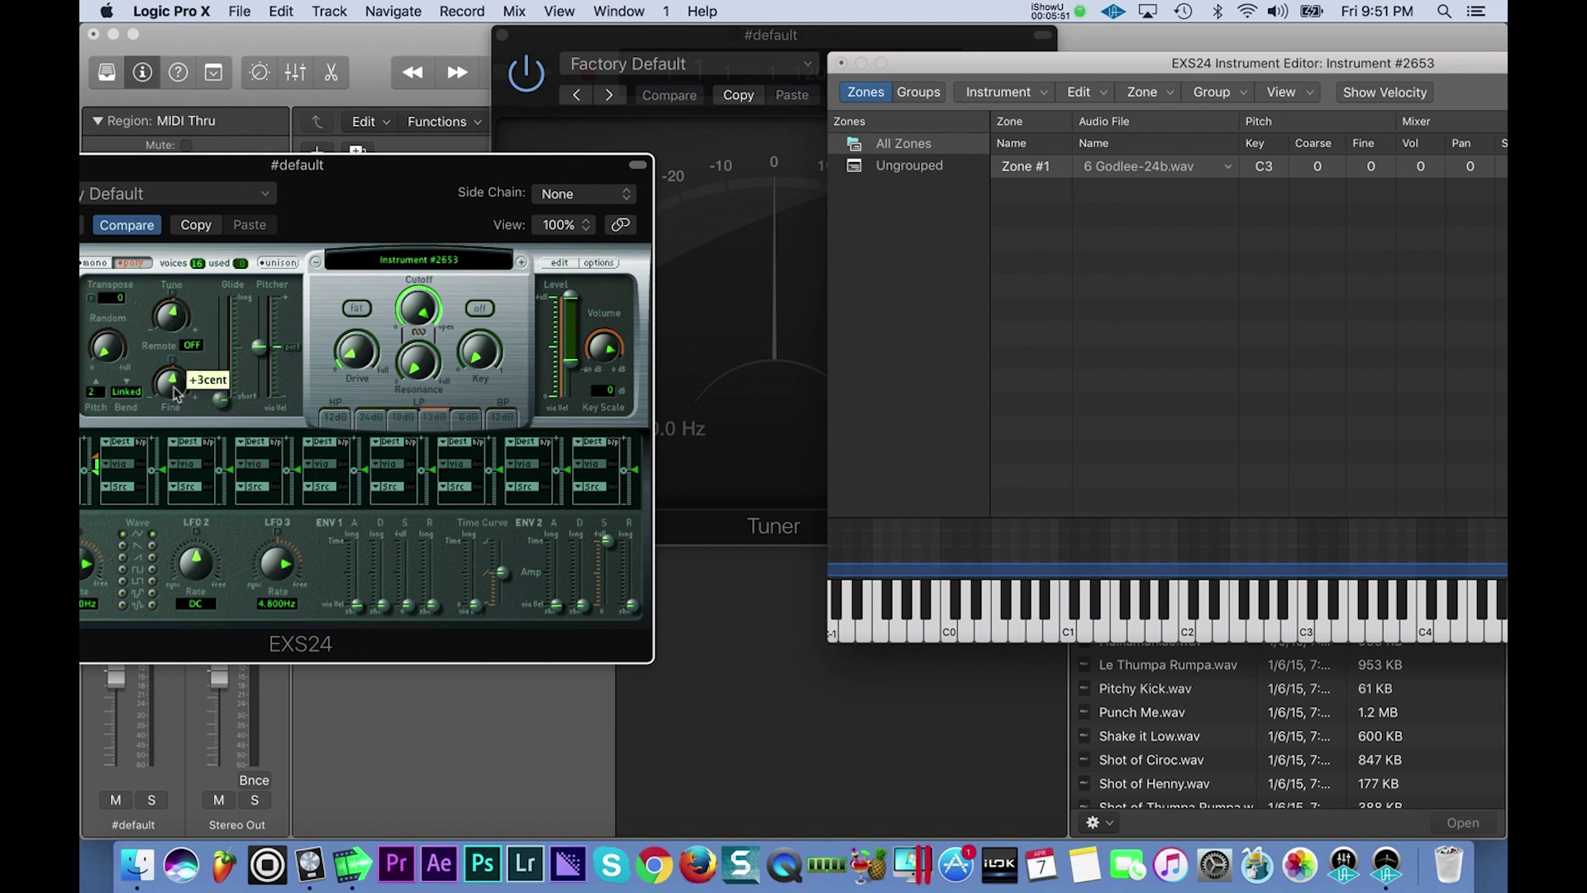